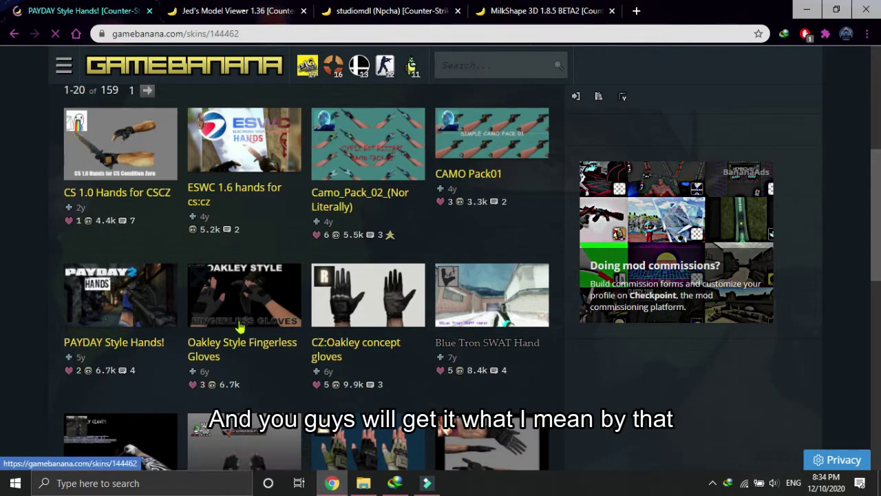
# Step: Examine the PAYDAY Style Hands skin page, including its preview images, installation instructions and download file
pyautogui.scroll(-3, 362, 341)
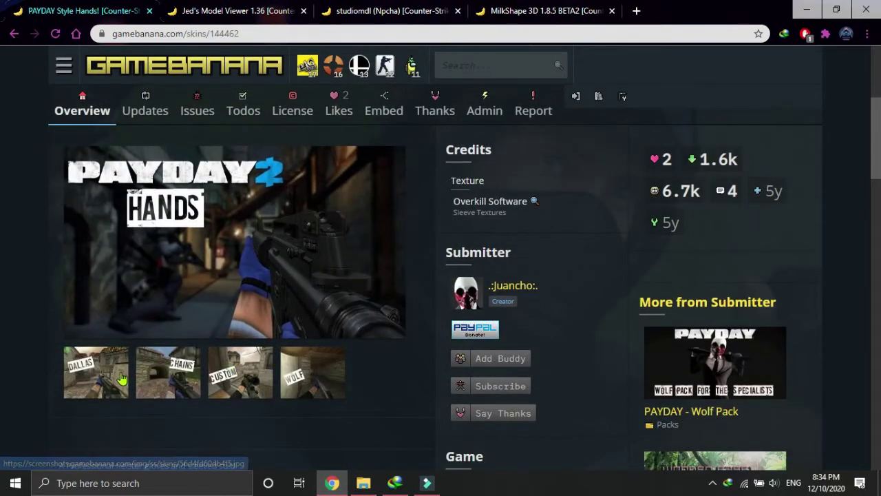
pyautogui.scroll(-4, 120, 377)
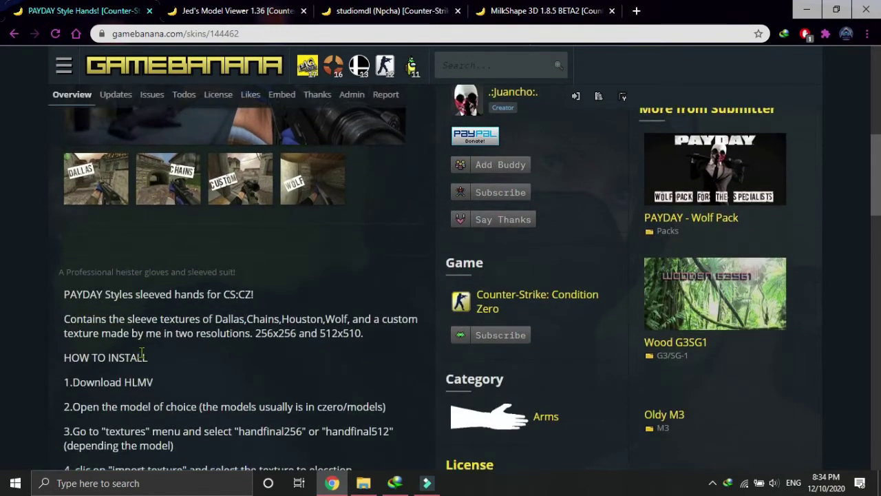
pyautogui.scroll(-2, 148, 342)
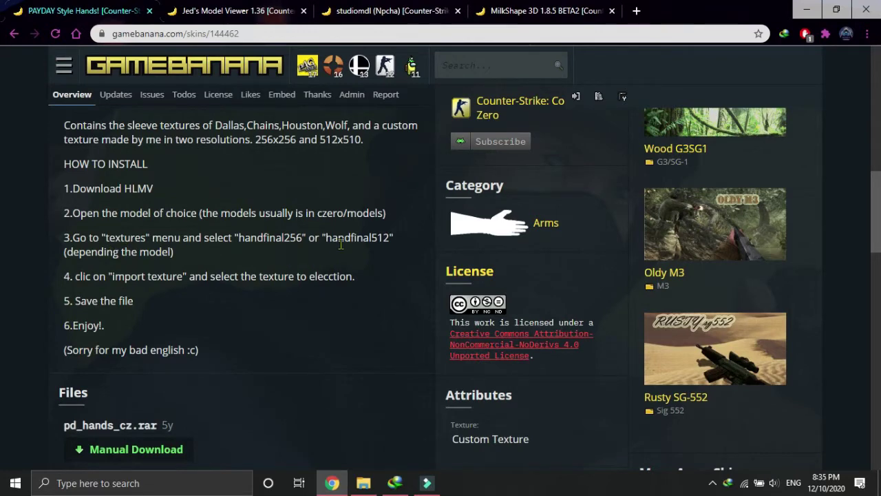
pyautogui.scroll(1, 330, 307)
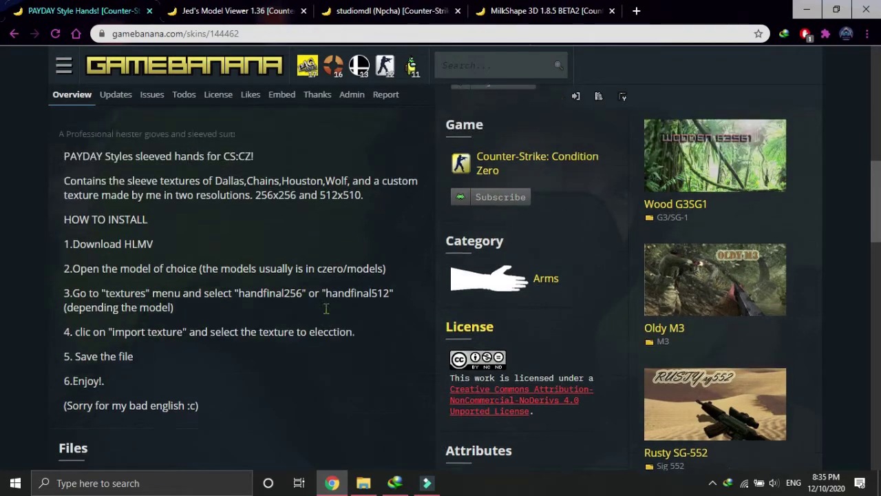
pyautogui.scroll(4, 107, 306)
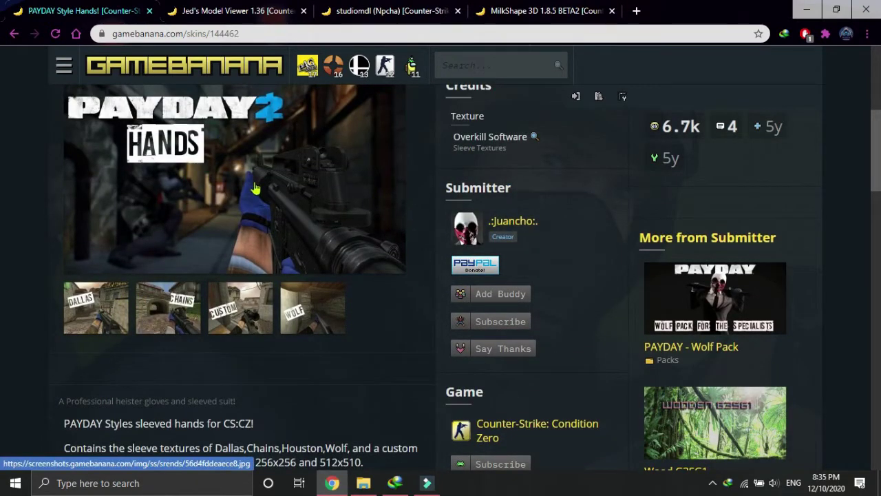
# Step: Switch to File Explorer and browse the arm textures folder within CSskin's Gloves and Gun skins edit folder
pyautogui.click(363, 483)
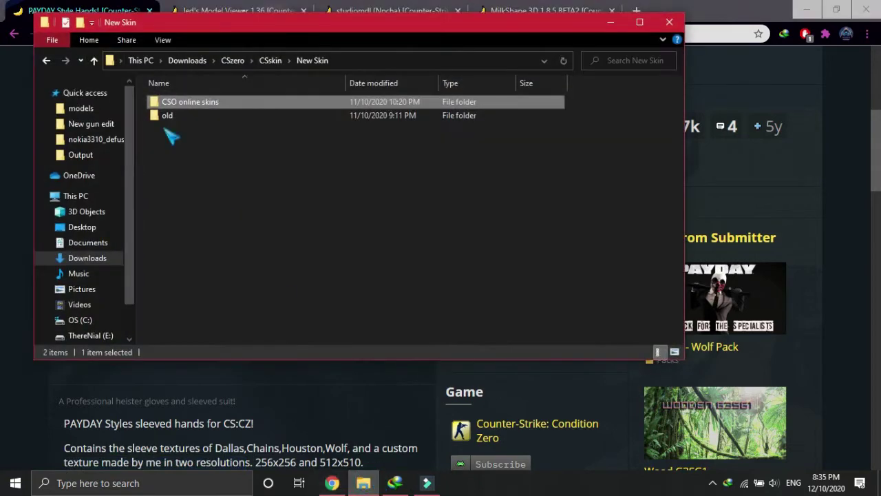
pyautogui.click(94, 60)
pyautogui.click(94, 60)
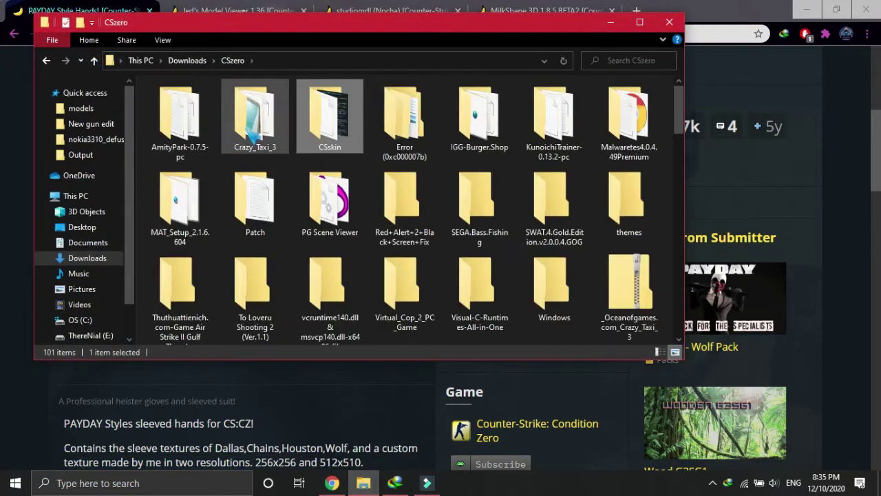
pyautogui.doubleClick(343, 124)
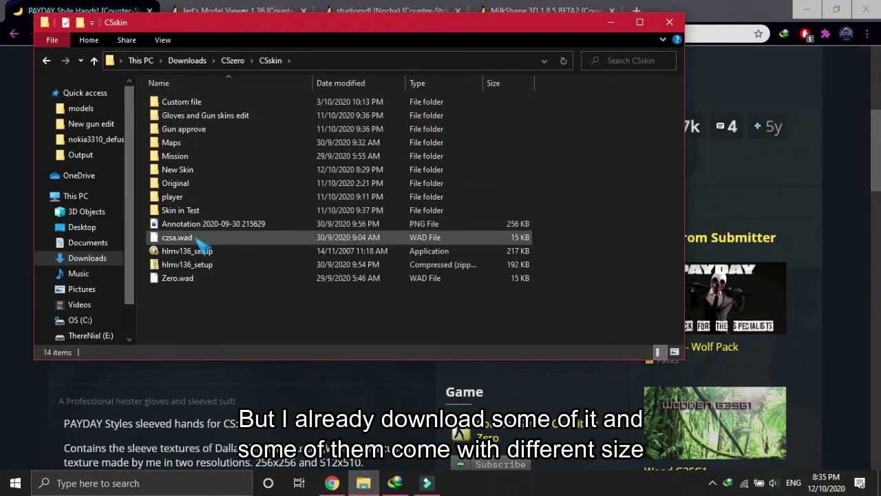
pyautogui.click(227, 118)
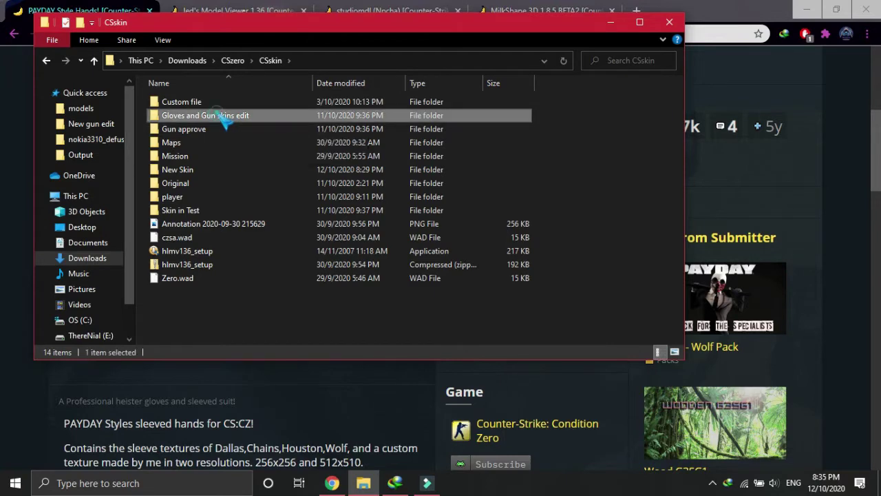
pyautogui.doubleClick(227, 119)
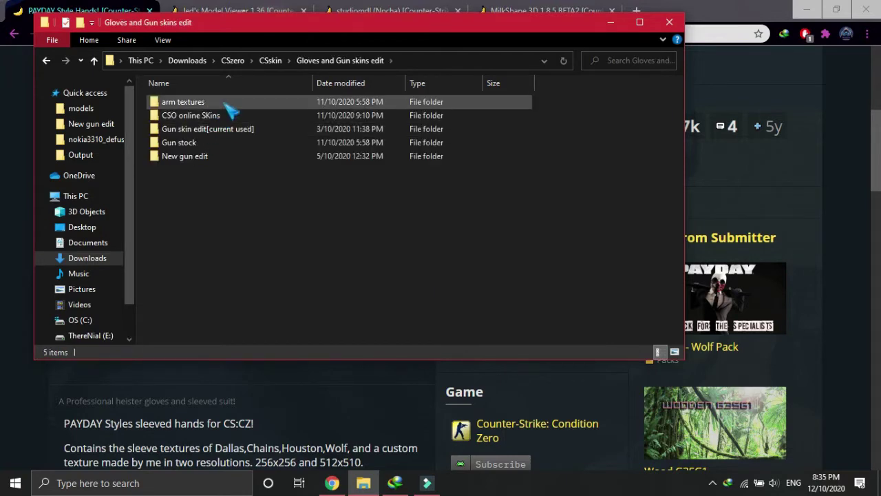
pyautogui.doubleClick(230, 112)
pyautogui.scroll(-3, 500, 207)
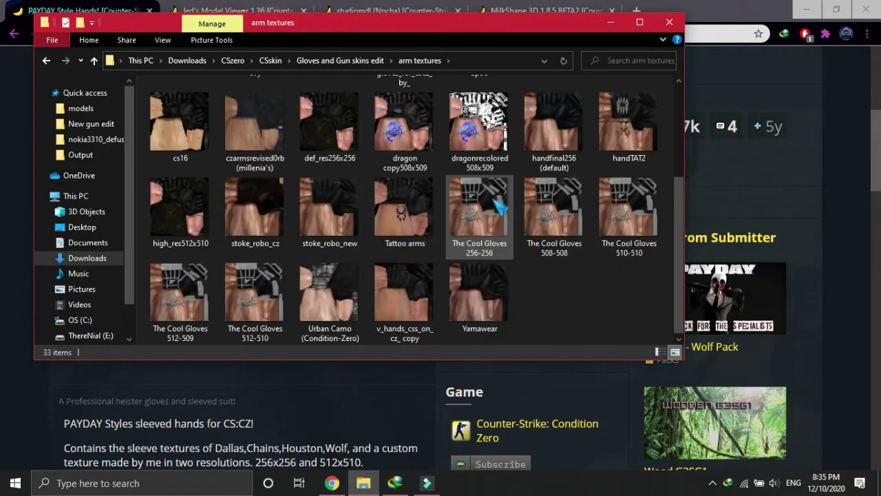
pyautogui.moveTo(678, 255); pyautogui.dragTo(678, 138)
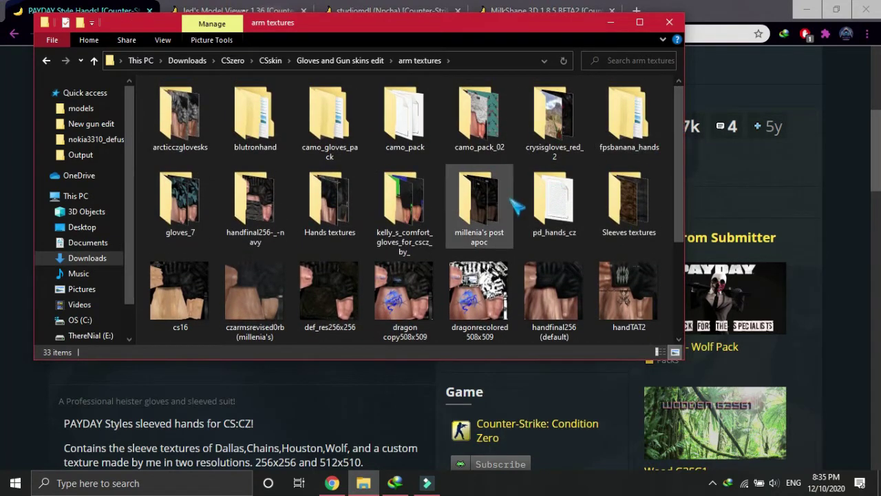
# Step: Show the pd_hands_cz folder as large thumbnails, inspect the textures in its custom subfolder, and minimize the window
pyautogui.doubleClick(551, 200)
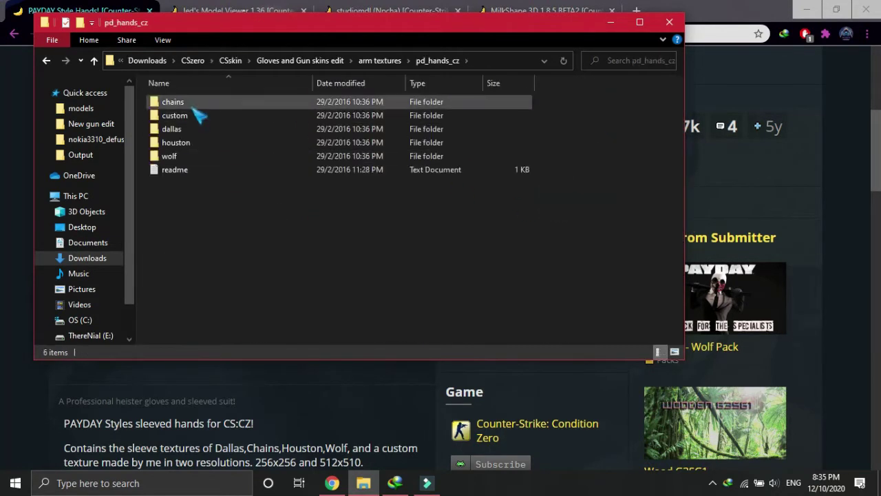
pyautogui.click(675, 352)
pyautogui.doubleClick(253, 117)
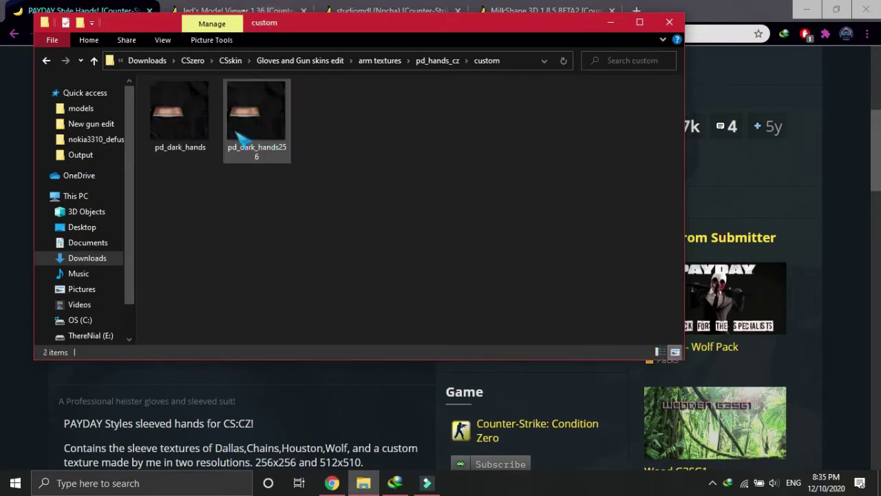
pyautogui.click(94, 60)
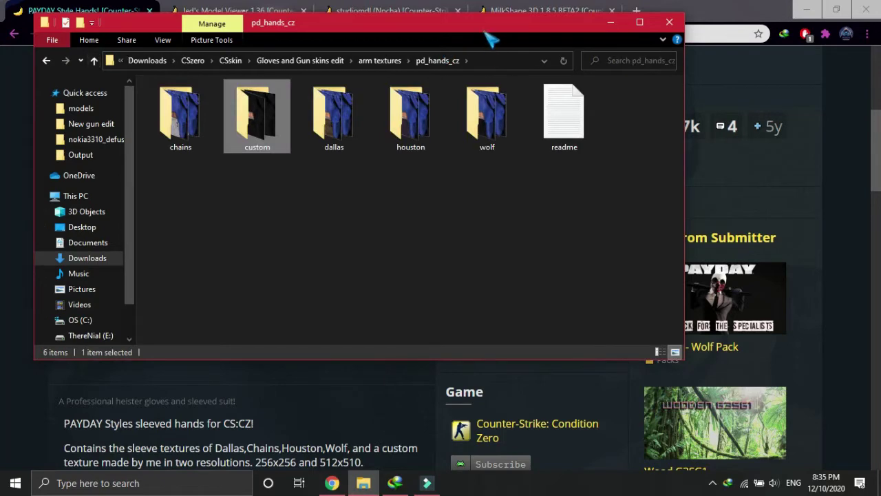
pyautogui.moveTo(489, 39); pyautogui.dragTo(580, 79)
pyautogui.click(693, 75)
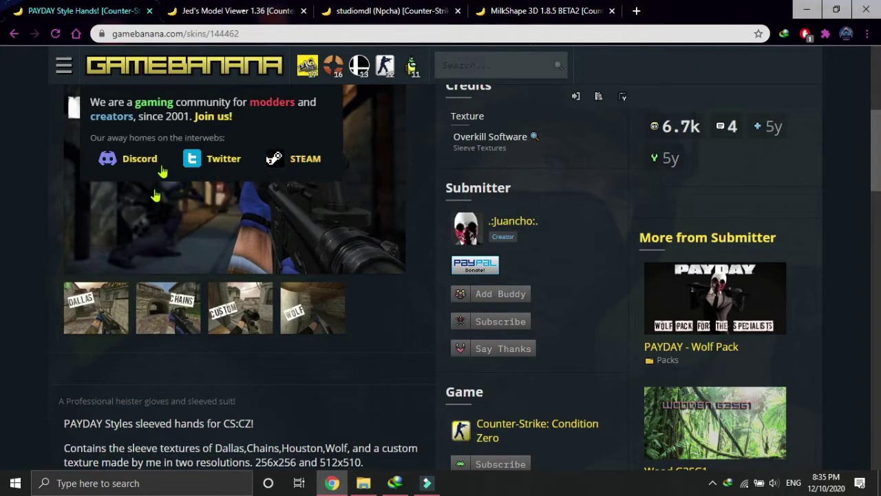
# Step: Check the texture resolutions and the HOW TO INSTALL section in the skin description
pyautogui.scroll(-1, 24, 207)
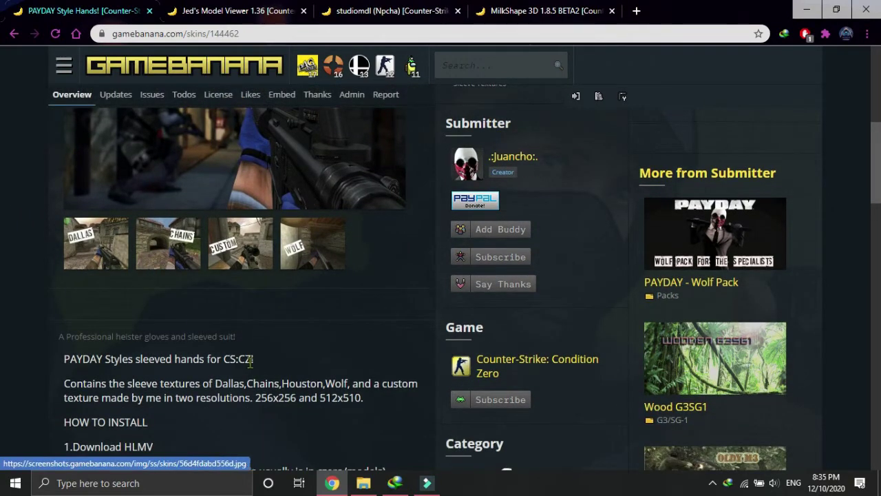
pyautogui.scroll(-1, 246, 363)
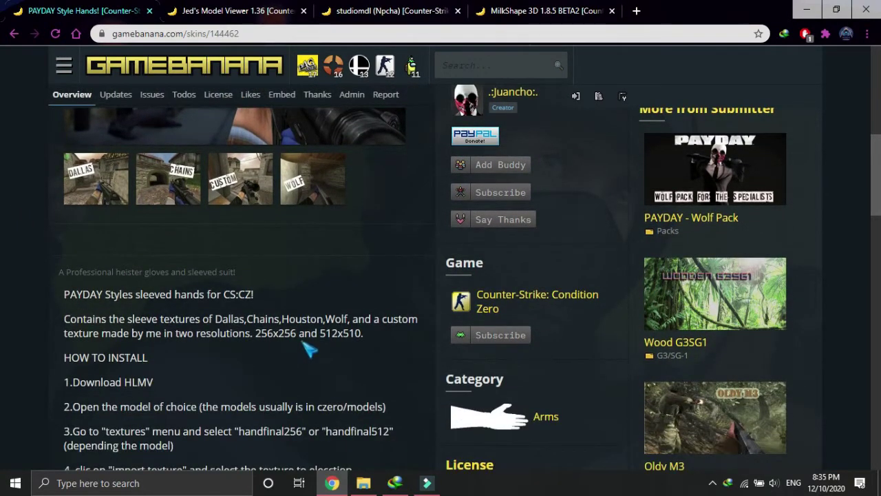
pyautogui.scroll(-1, 308, 350)
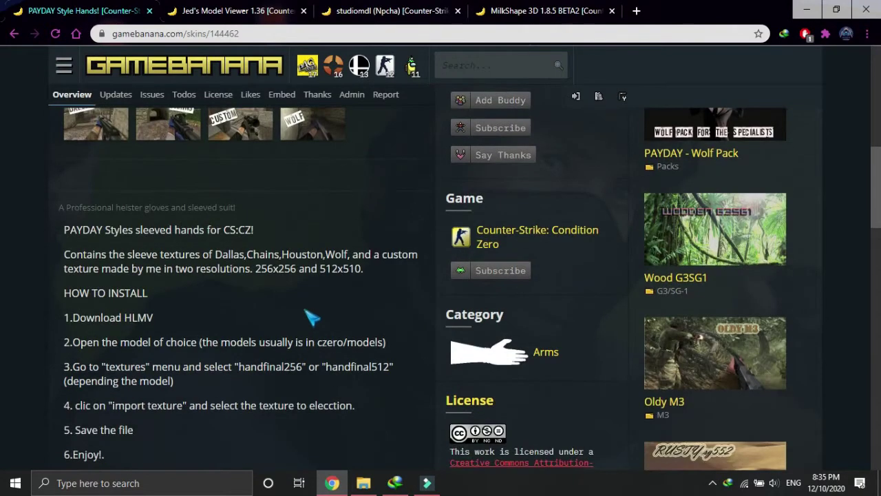
# Step: View the Jed's Model Viewer 1.36 page and find its hlmv136_setup.zip download
pyautogui.click(254, 22)
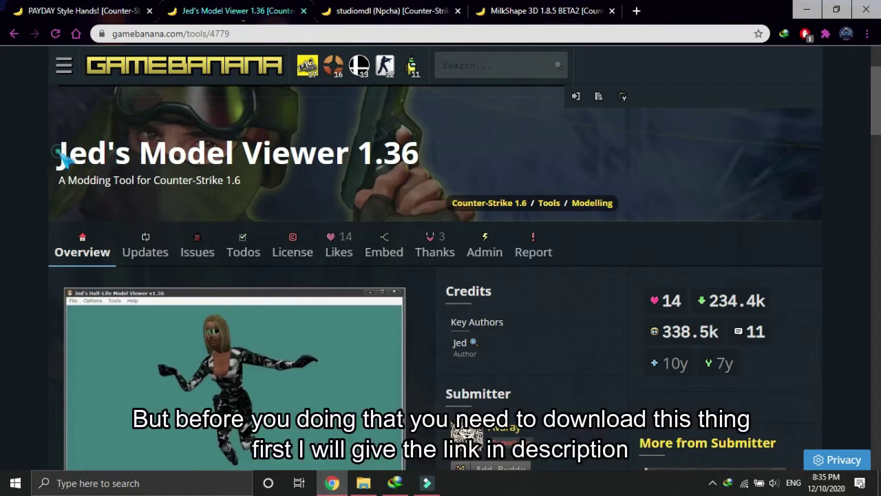
pyautogui.moveTo(58, 158); pyautogui.dragTo(429, 167)
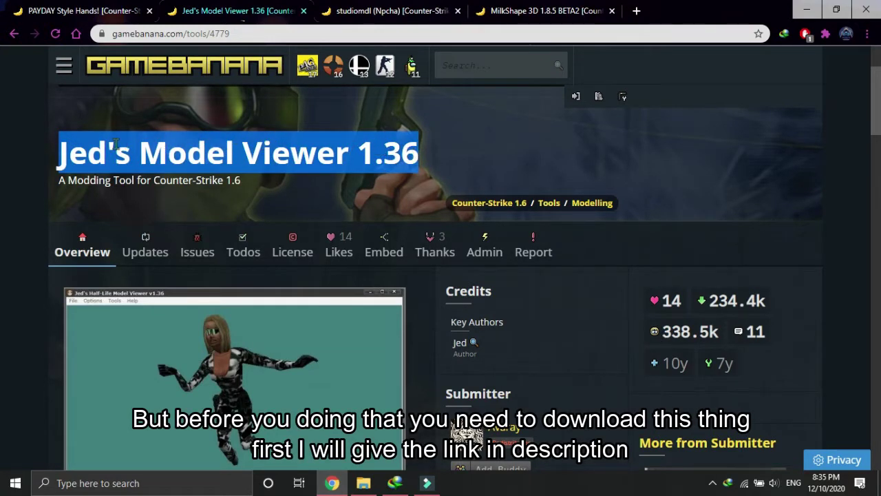
pyautogui.click(31, 156)
pyautogui.scroll(-5, 69, 197)
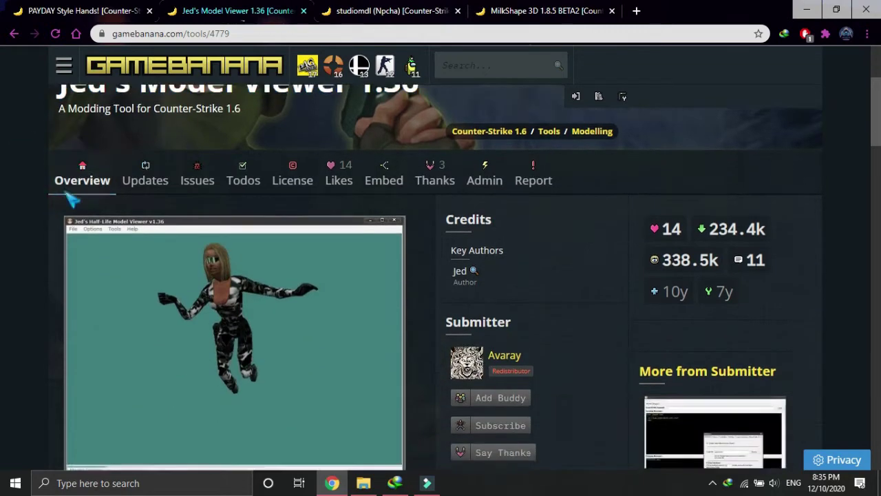
pyautogui.scroll(-3, 67, 198)
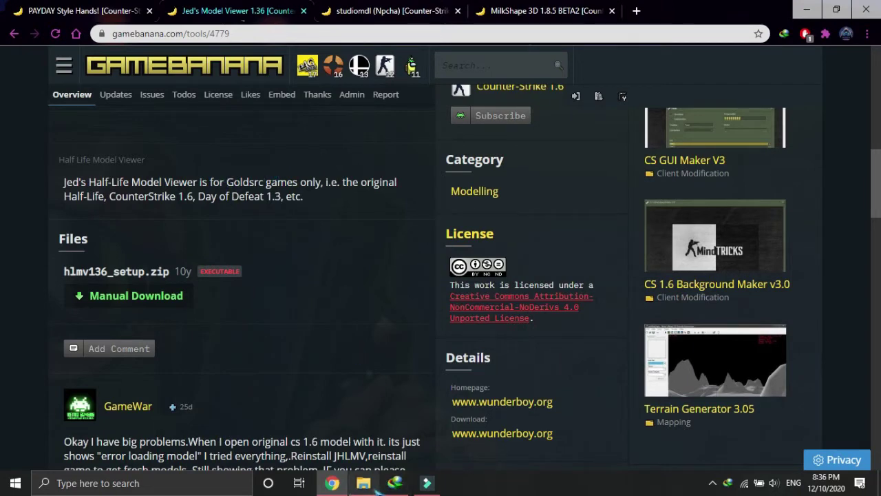
# Step: Switch to File Explorer and open the v_fiveseven model from the New gun edit folder in Jed's Half-Life Model Viewer
pyautogui.moveTo(376, 486)
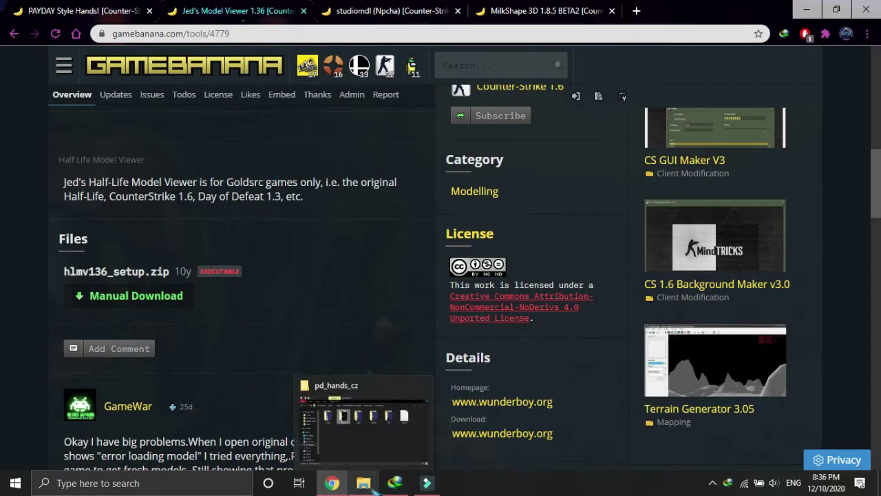
pyautogui.click(376, 486)
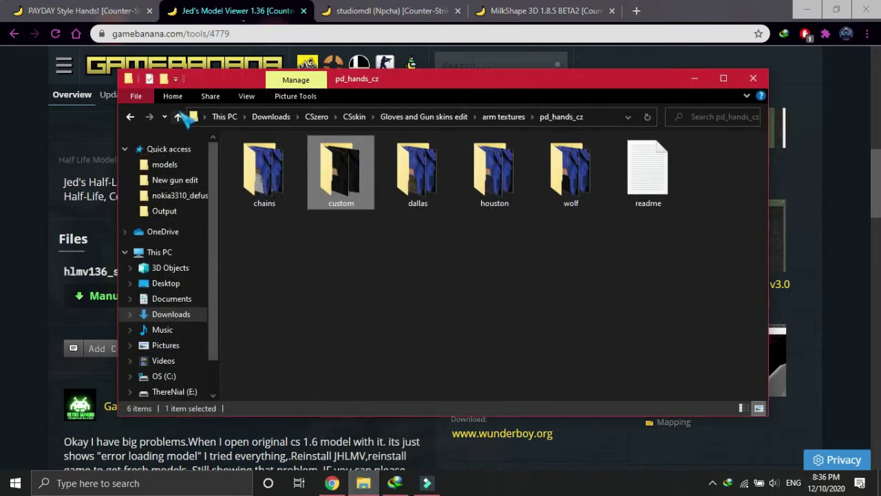
pyautogui.click(179, 115)
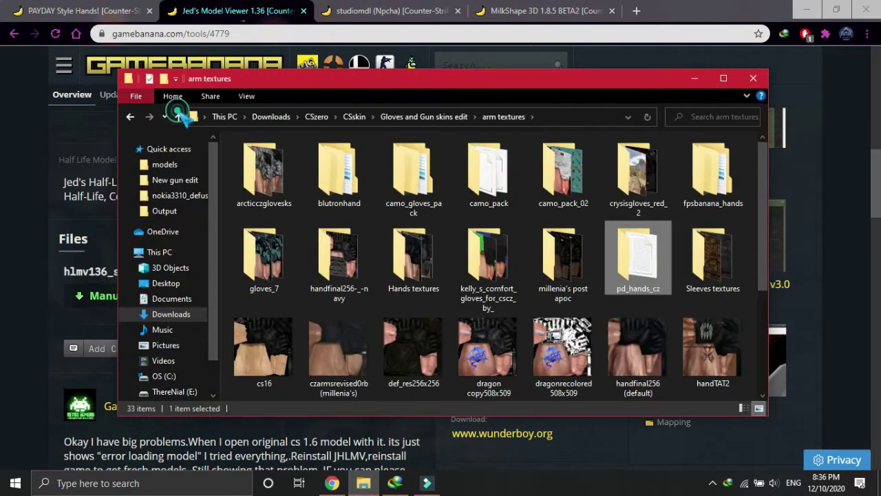
pyautogui.click(178, 115)
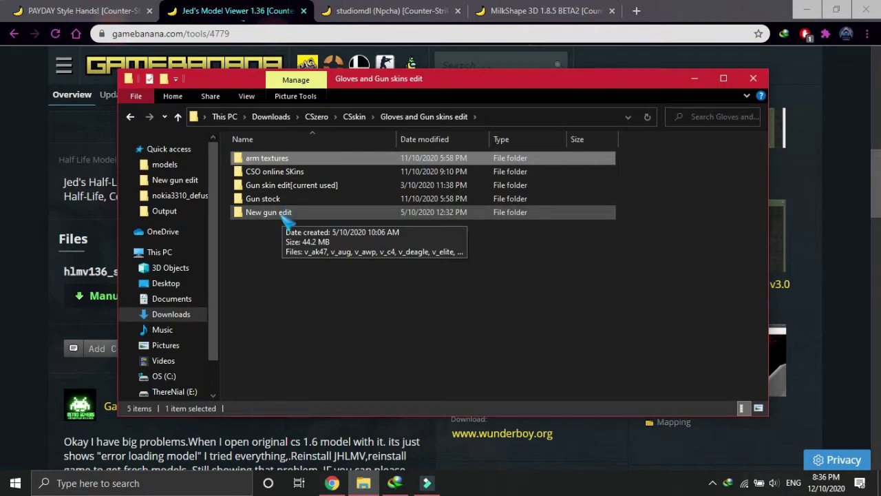
pyautogui.doubleClick(285, 215)
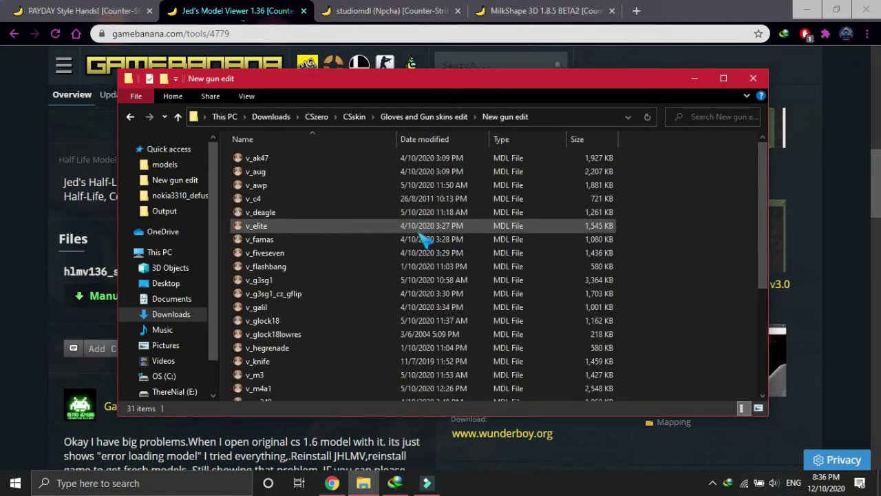
pyautogui.scroll(-5, 426, 237)
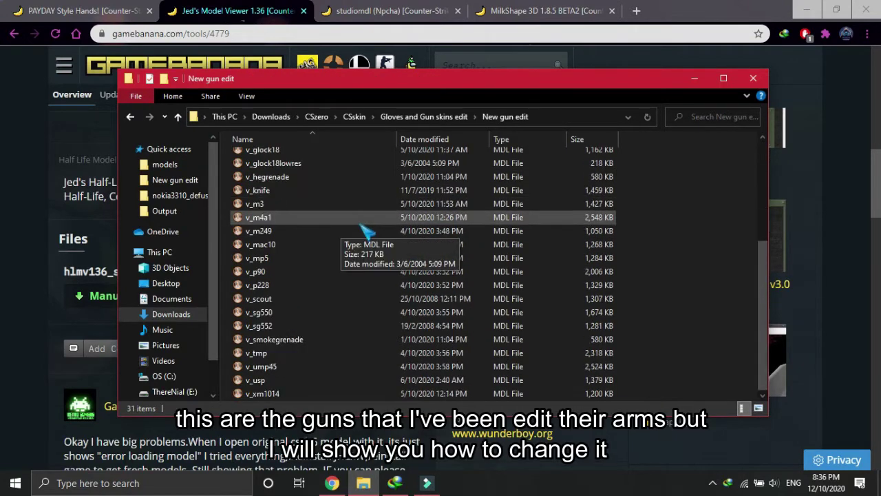
pyautogui.scroll(3, 383, 313)
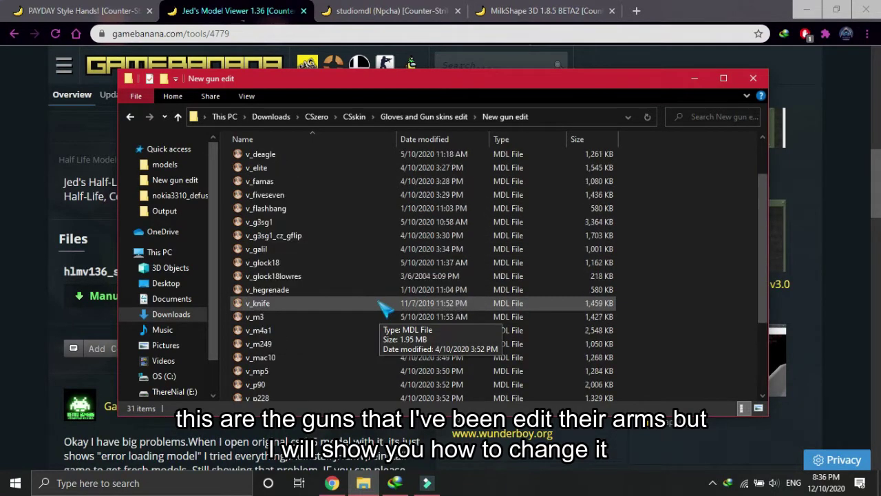
pyautogui.scroll(1, 311, 207)
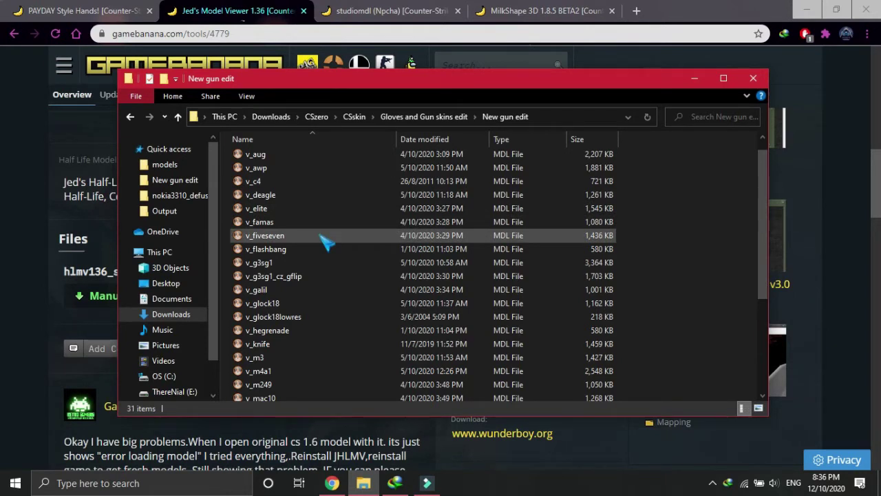
pyautogui.doubleClick(324, 240)
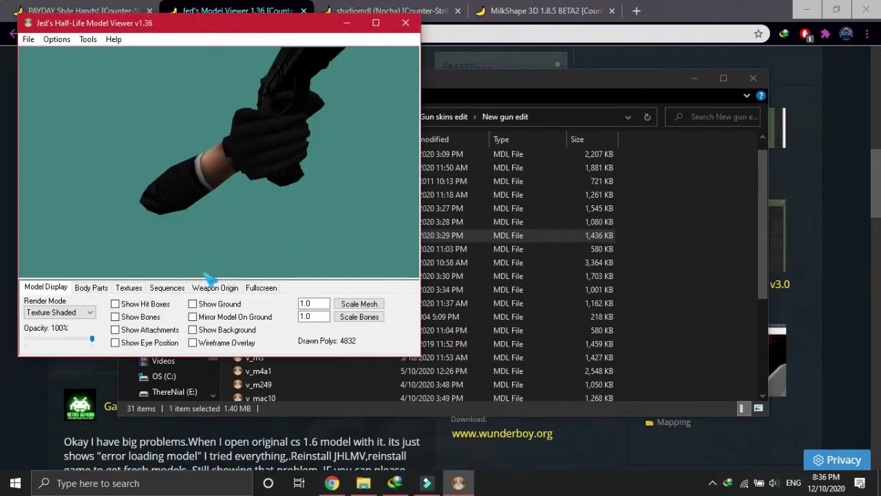
pyautogui.moveTo(202, 216); pyautogui.dragTo(248, 220)
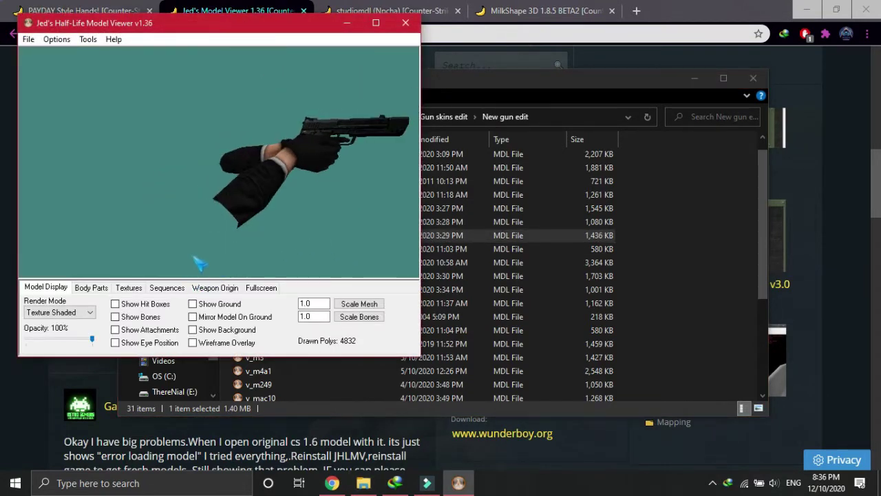
# Step: Display the handfinal256.bmp arm texture of the loaded weapon model
pyautogui.click(131, 289)
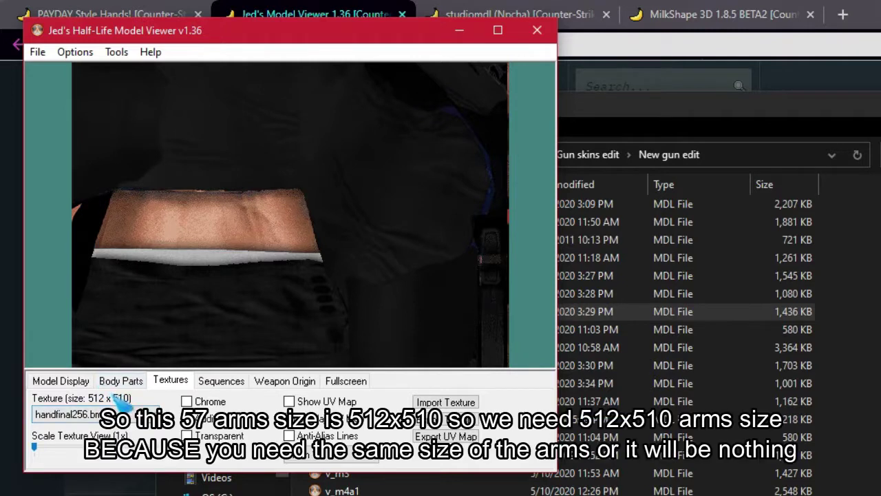
pyautogui.click(98, 312)
pyautogui.click(143, 430)
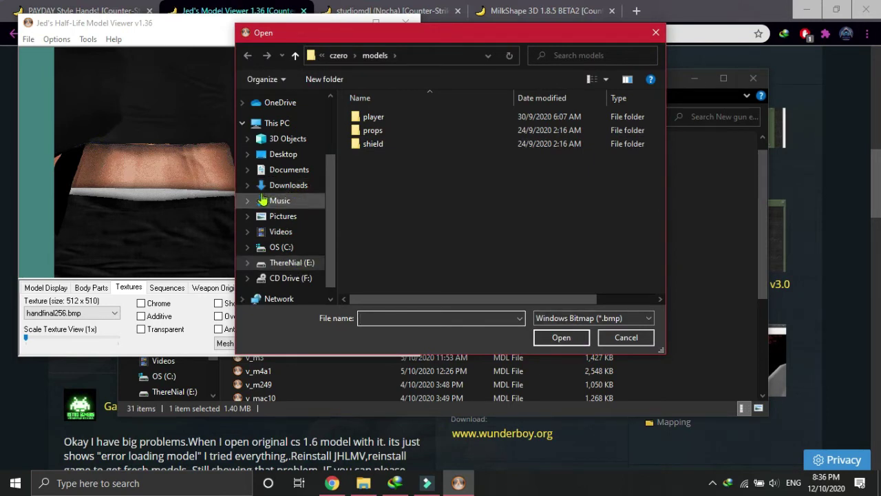
# Step: For the texture import, browse from Downloads through CSzero, CSskin, Gloves and Gun skins edit and arm textures to the pd_hands_cz folder
pyautogui.click(282, 185)
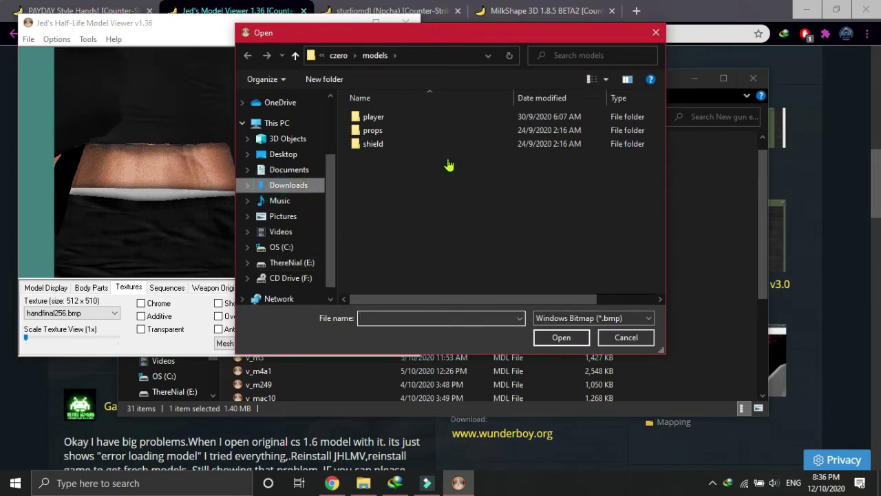
pyautogui.doubleClick(436, 131)
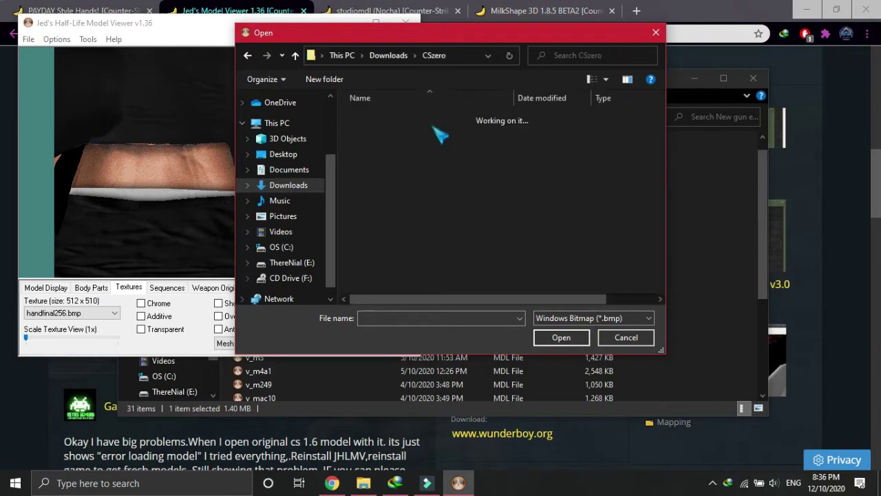
pyautogui.doubleClick(406, 141)
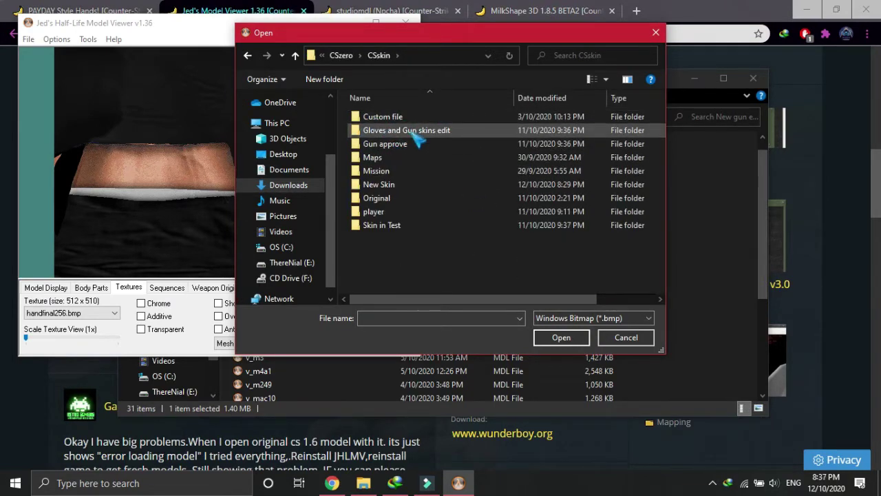
pyautogui.doubleClick(406, 131)
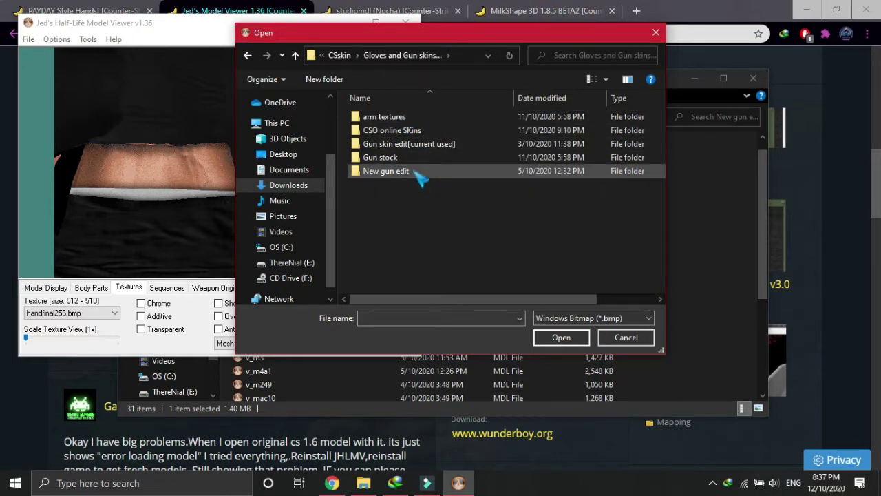
pyautogui.doubleClick(383, 117)
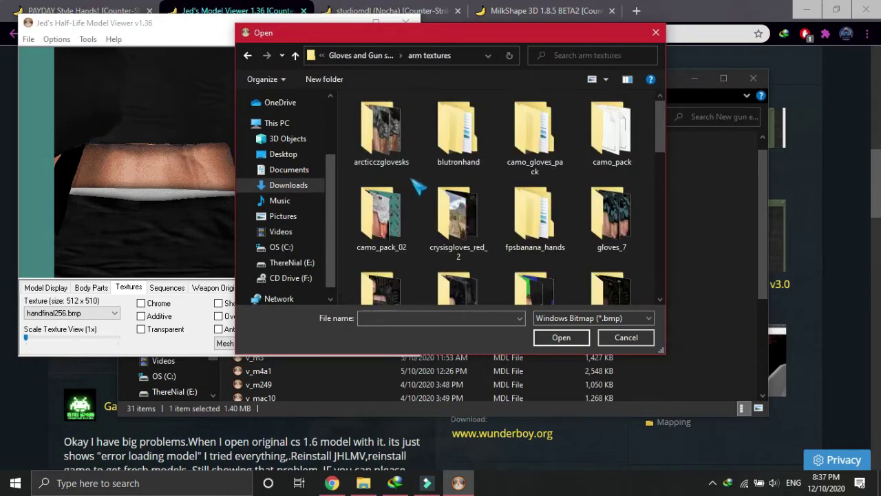
pyautogui.moveTo(664, 126); pyautogui.dragTo(665, 166)
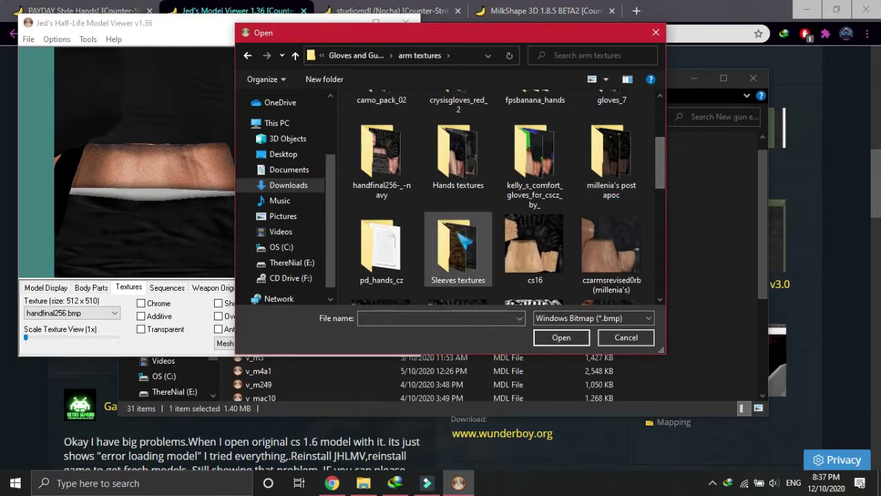
pyautogui.doubleClick(404, 236)
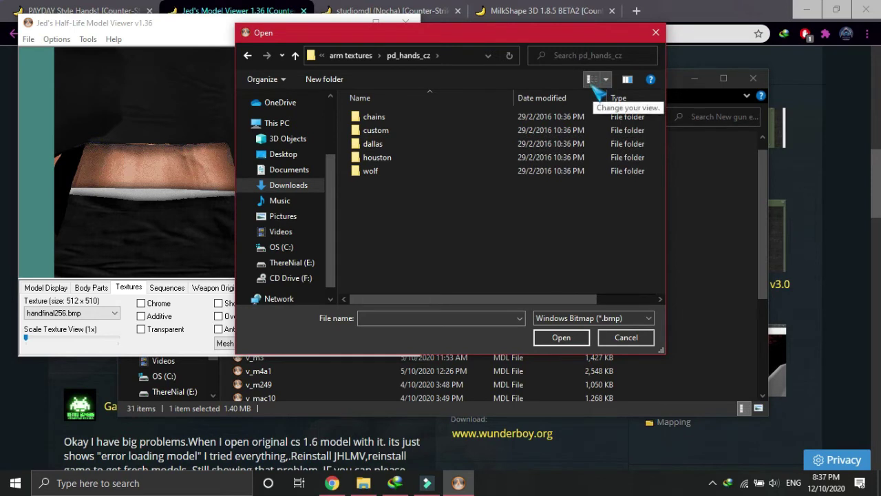
# Step: Show the pd_hands_cz subfolders as large thumbnails and import pd_wolf2_hands from the wolf folder over the arm texture
pyautogui.click(591, 82)
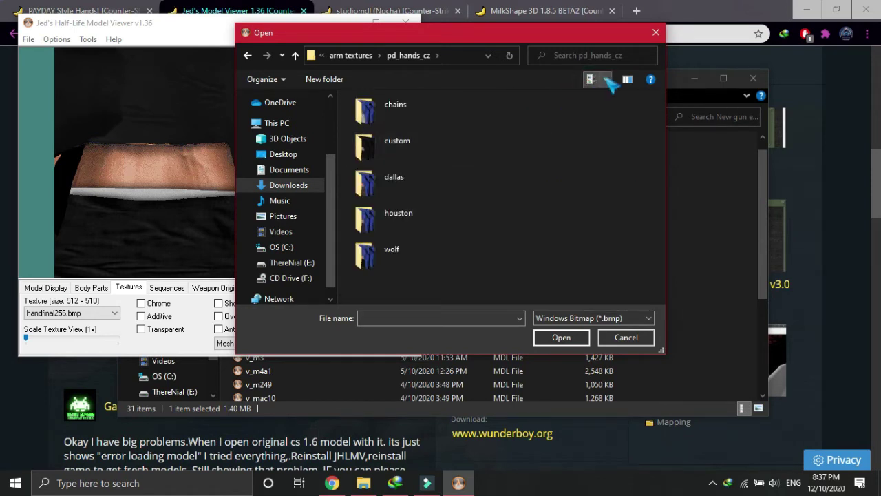
pyautogui.click(598, 79)
pyautogui.click(598, 80)
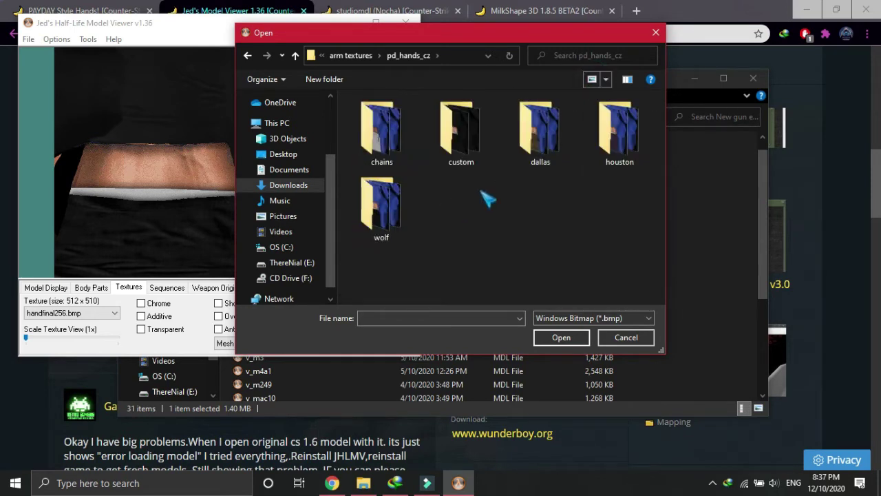
pyautogui.click(406, 202)
pyautogui.doubleClick(406, 202)
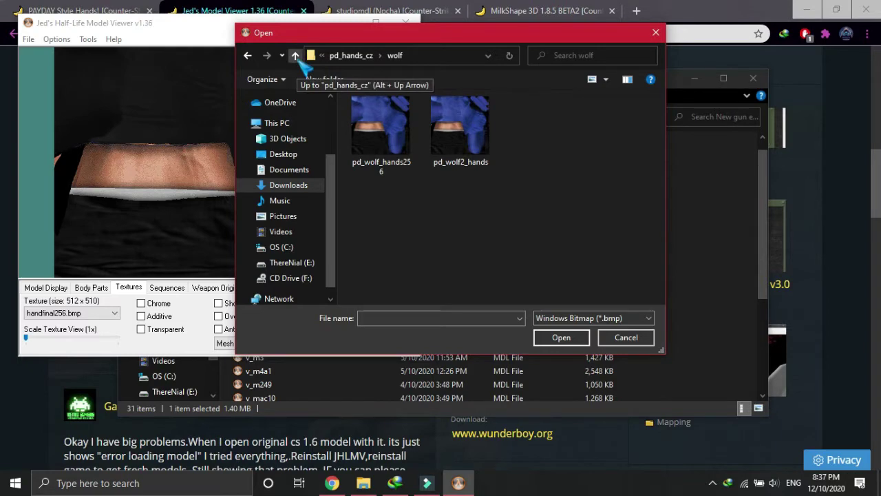
pyautogui.doubleClick(460, 127)
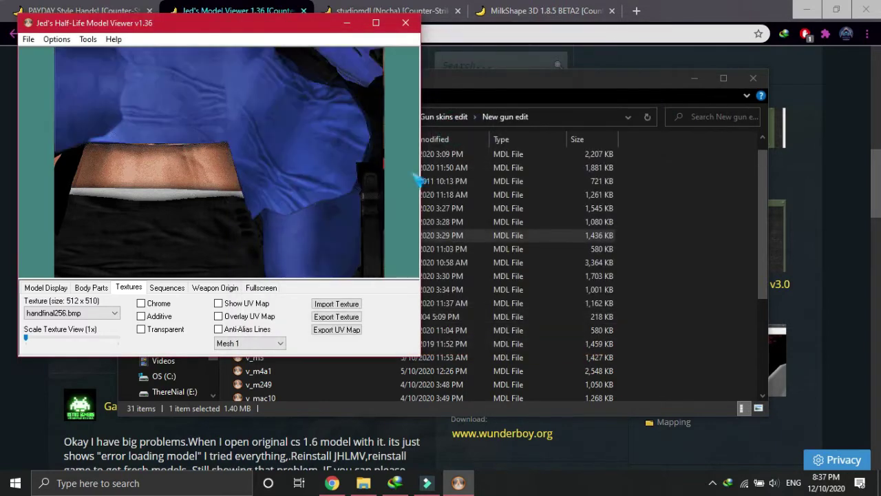
# Step: Preview the retextured arms with the reload animation in the weapon-origin view, and check the idle1 sequence from another angle
pyautogui.click(228, 288)
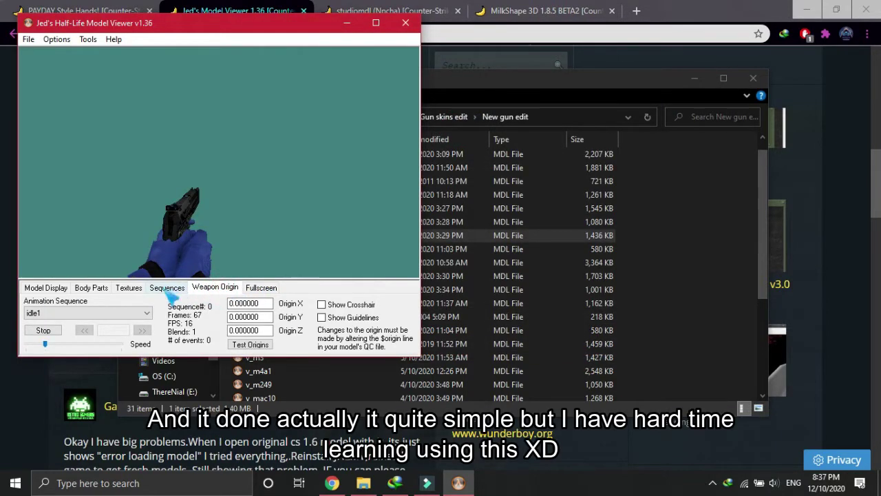
pyautogui.click(134, 313)
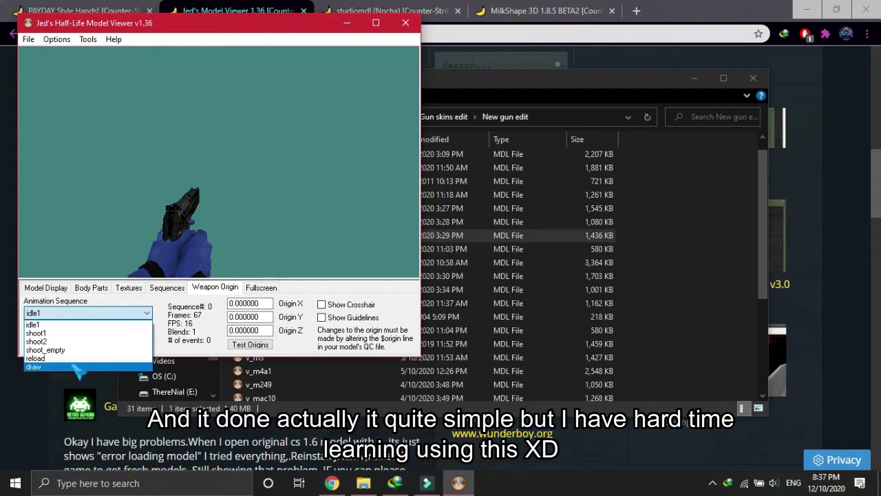
pyautogui.click(73, 359)
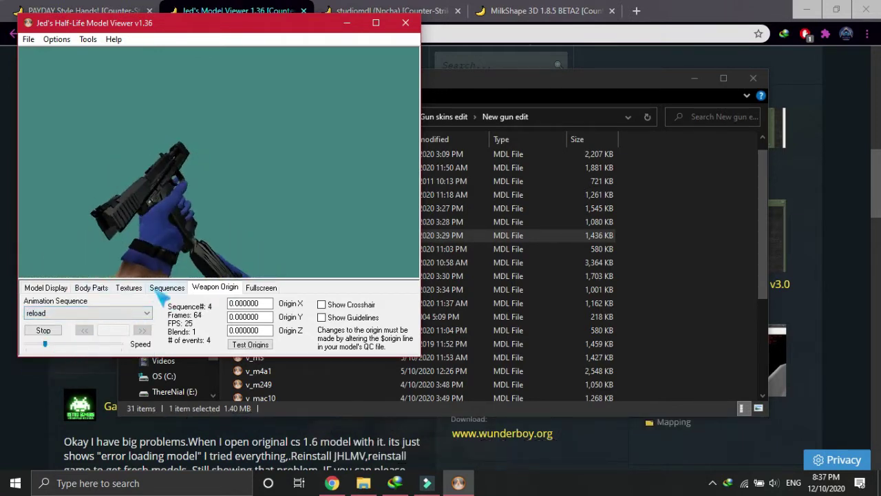
pyautogui.click(159, 289)
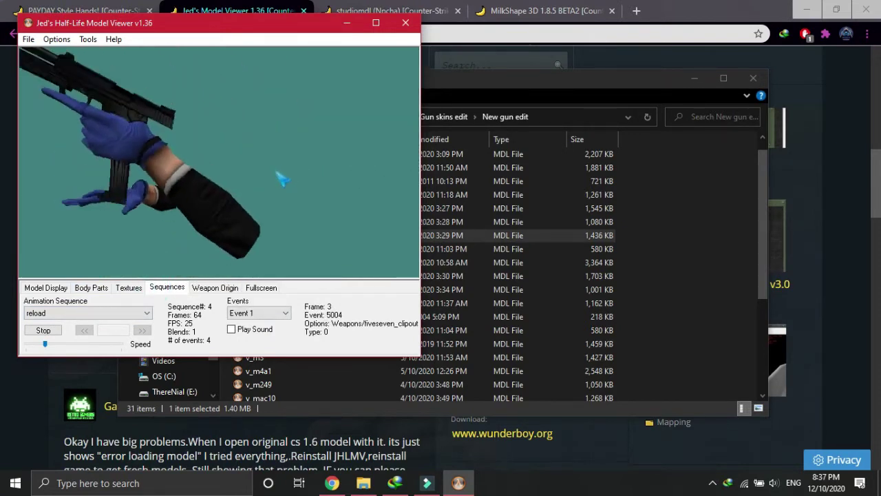
pyautogui.click(131, 312)
pyautogui.click(93, 324)
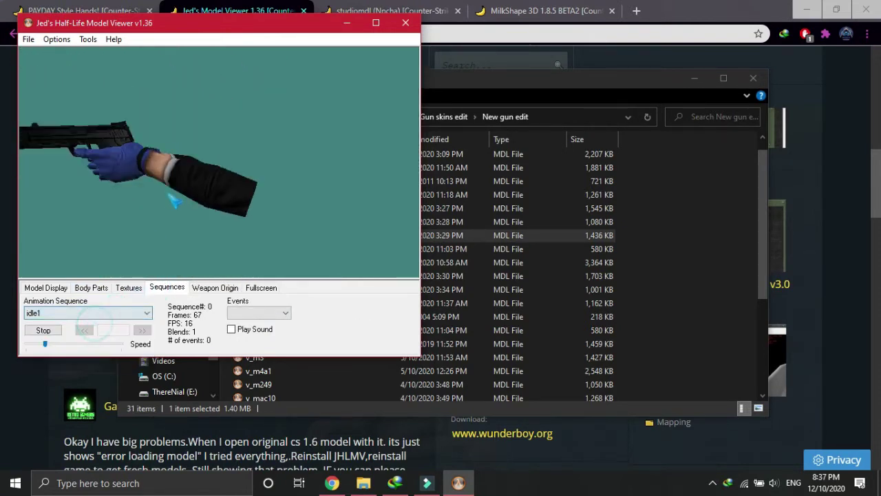
pyautogui.moveTo(174, 200)
pyautogui.mouseDown()
pyautogui.moveTo(243, 197)
pyautogui.moveTo(158, 197)
pyautogui.mouseUp()
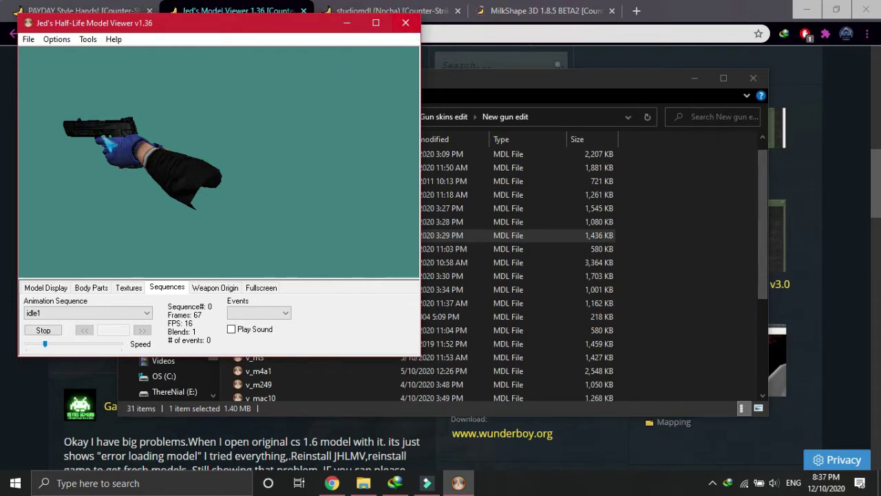
# Step: Save the edited model as v_fiveseven in the New gun edit folder, overwriting the existing file
pyautogui.click(31, 40)
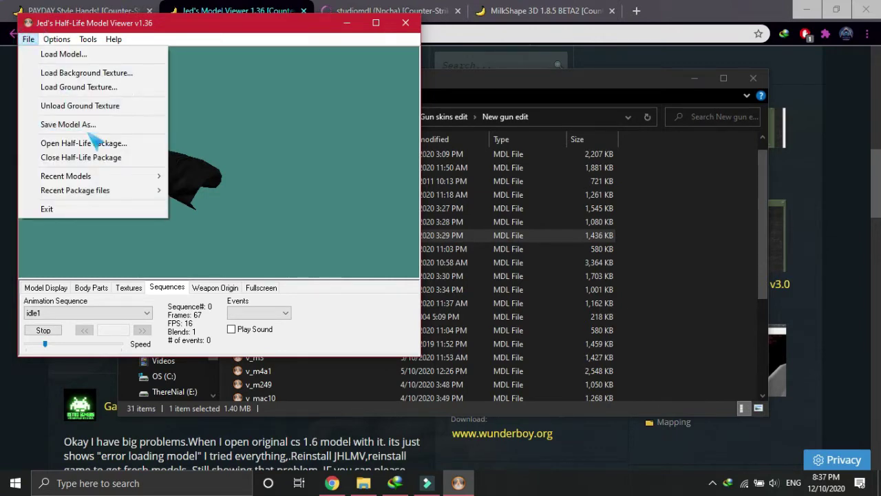
pyautogui.click(112, 120)
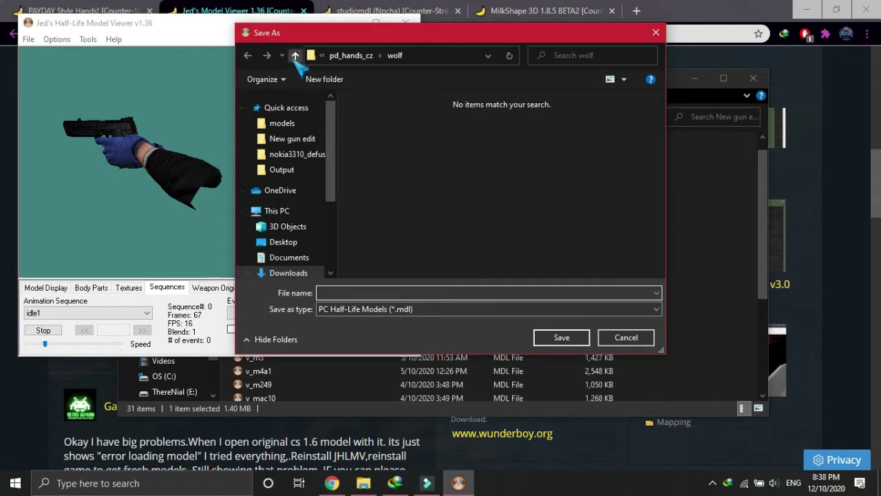
pyautogui.click(295, 56)
pyautogui.click(295, 56)
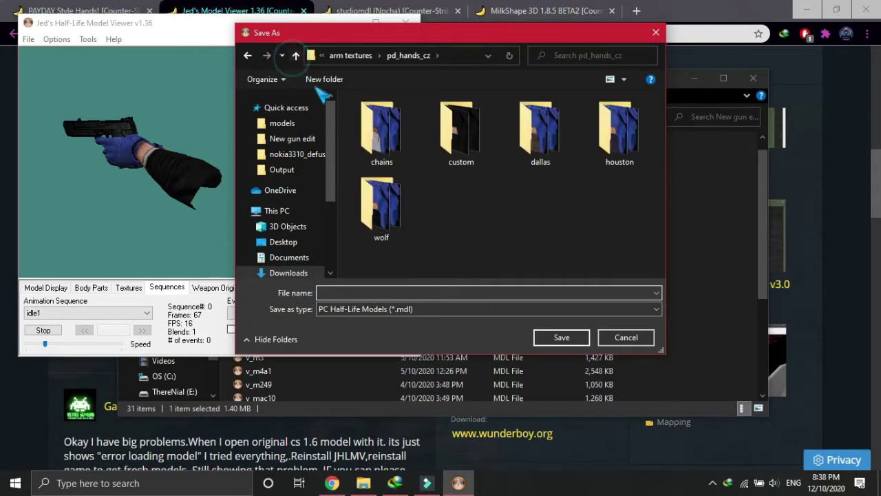
pyautogui.scroll(-3, 492, 186)
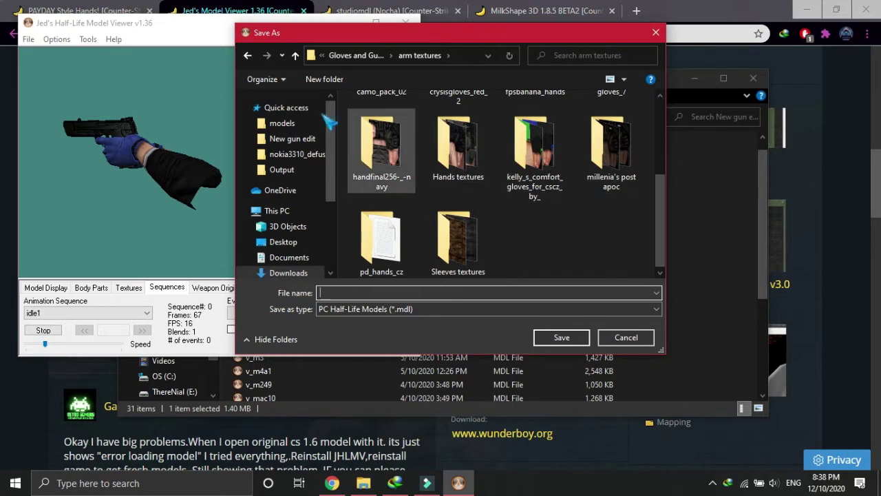
pyautogui.click(296, 56)
pyautogui.doubleClick(438, 172)
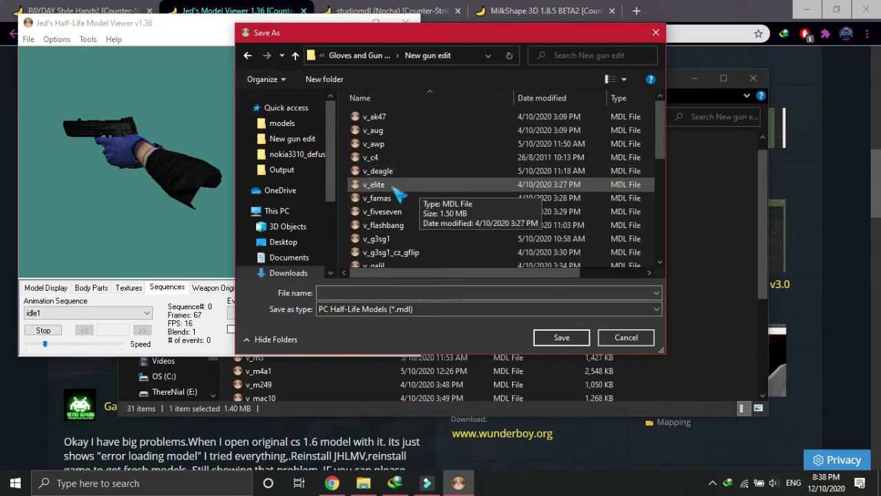
pyautogui.scroll(-1, 413, 186)
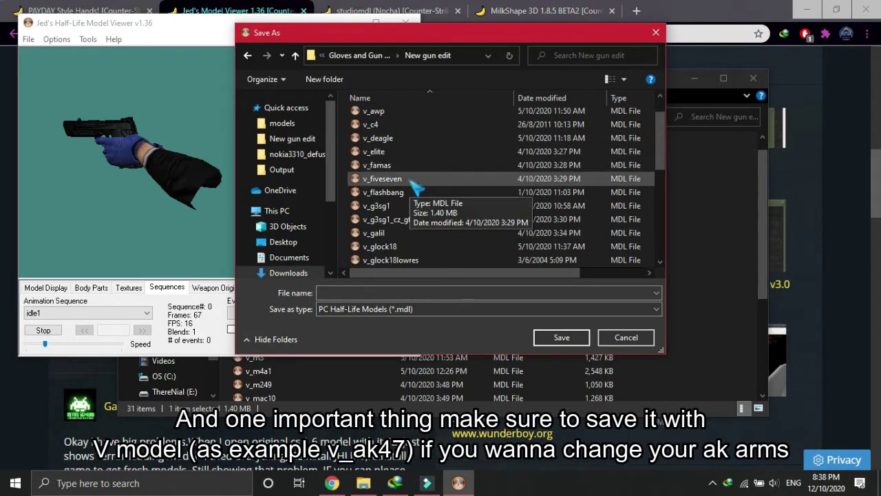
pyautogui.click(409, 179)
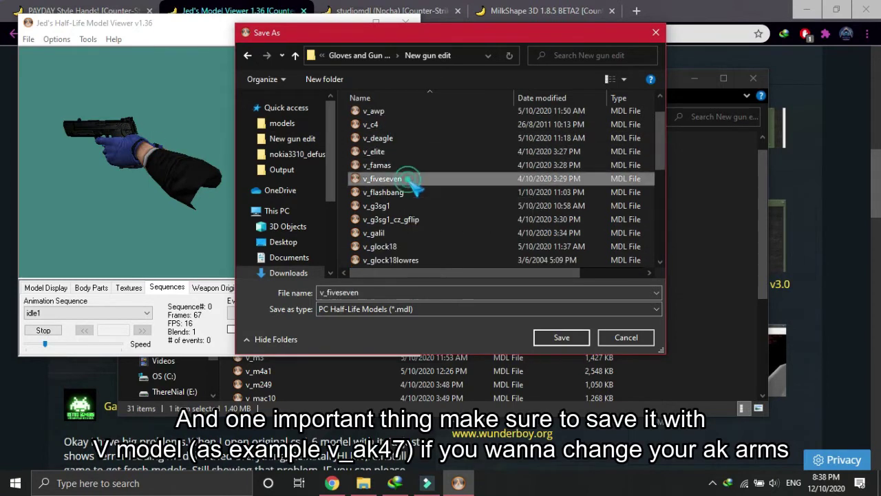
pyautogui.click(562, 344)
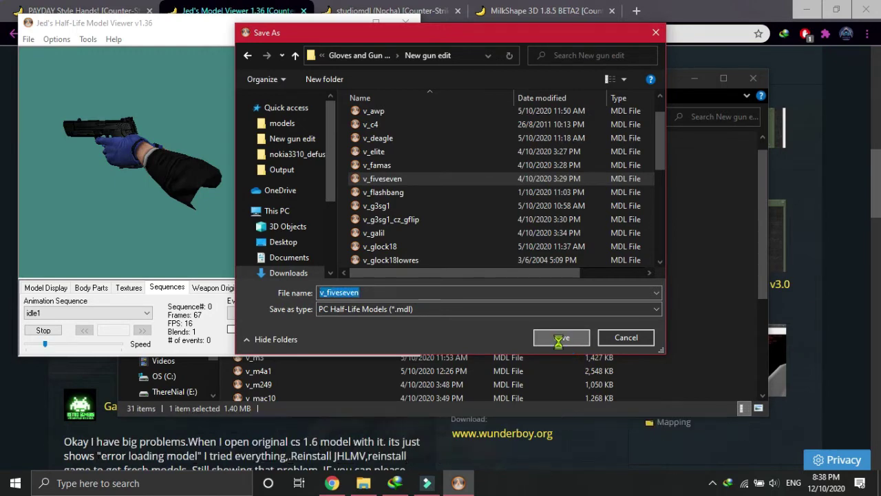
pyautogui.click(473, 245)
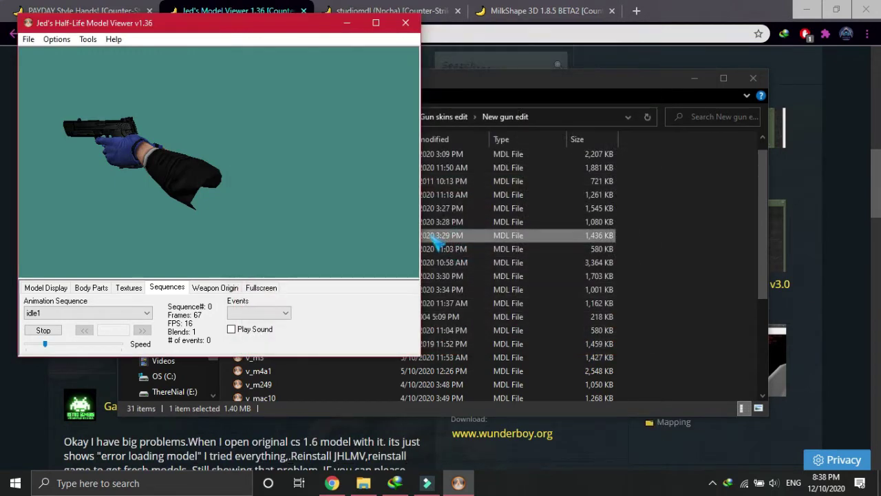
# Step: Close the model viewer and minimize the browser and the New gun edit window to reach the desktop
pyautogui.click(405, 23)
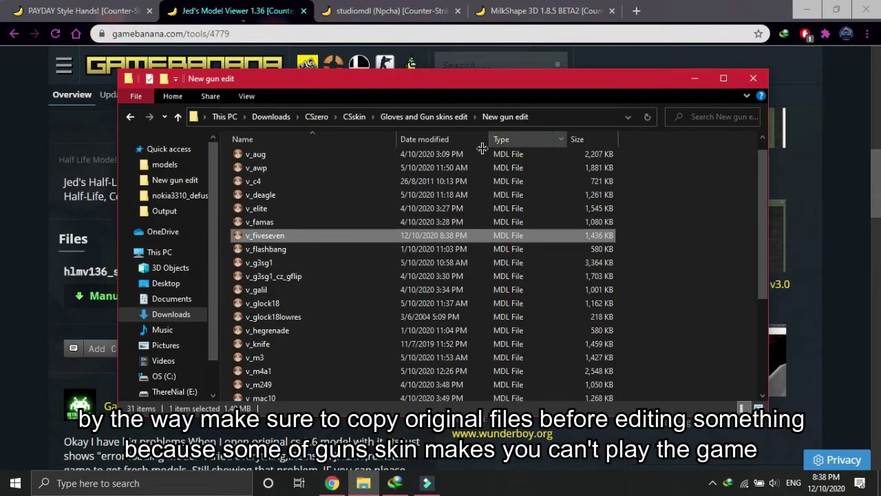
pyautogui.doubleClick(310, 238)
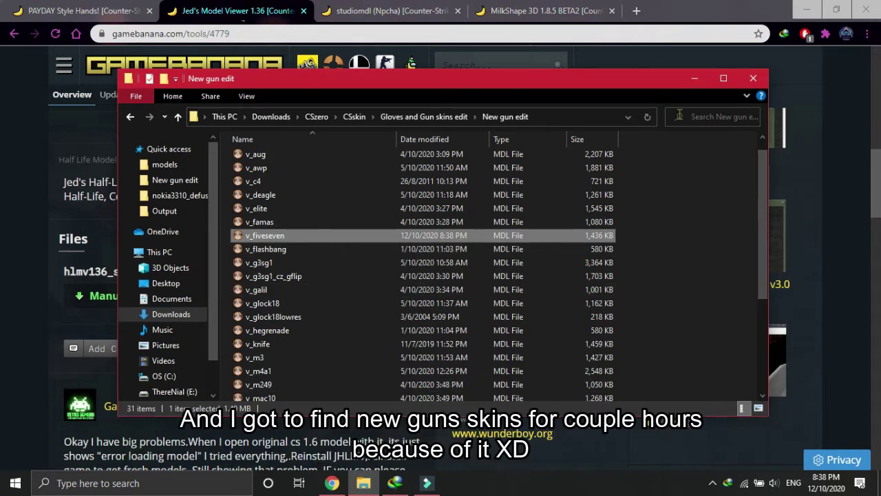
pyautogui.click(808, 11)
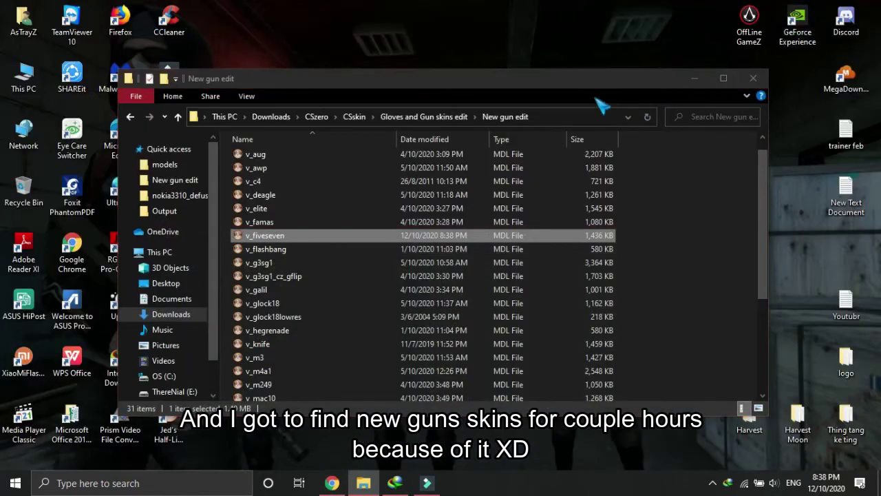
pyautogui.moveTo(659, 82); pyautogui.dragTo(574, 64)
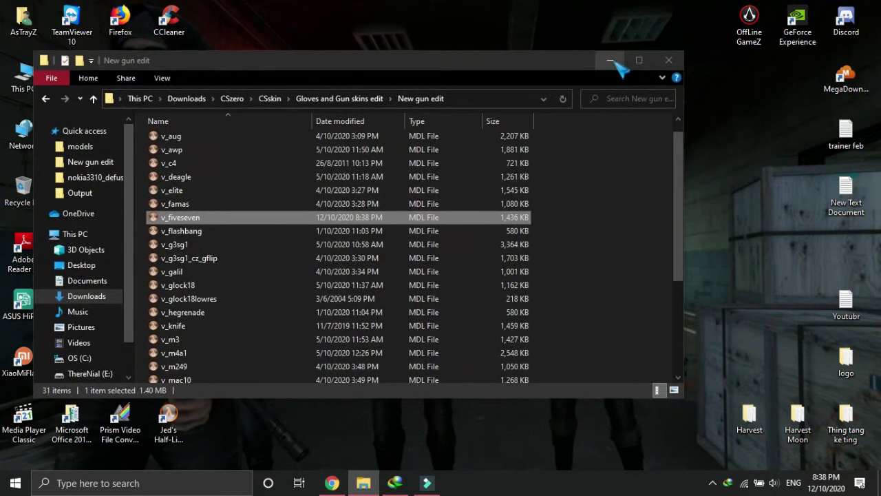
pyautogui.click(610, 62)
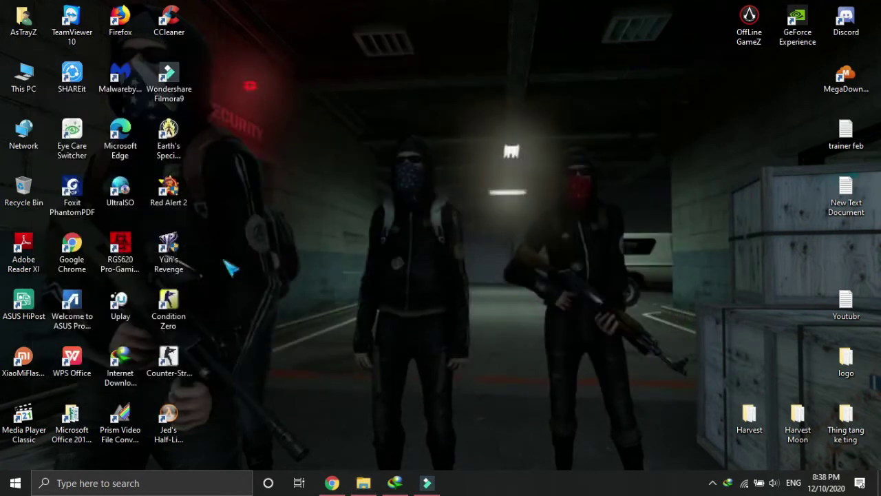
# Step: Open the file location of the Condition Zero desktop shortcut
pyautogui.click(176, 320)
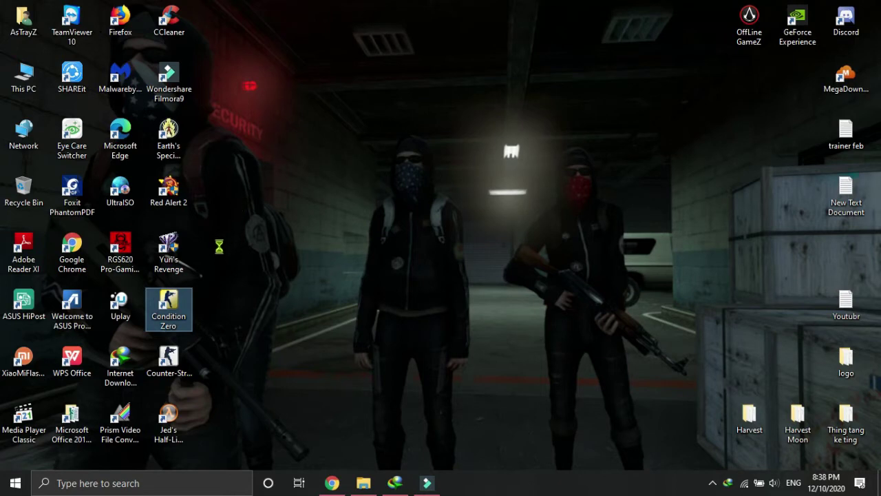
pyautogui.hotkey('shift', 'F10')
pyautogui.click(257, 118)
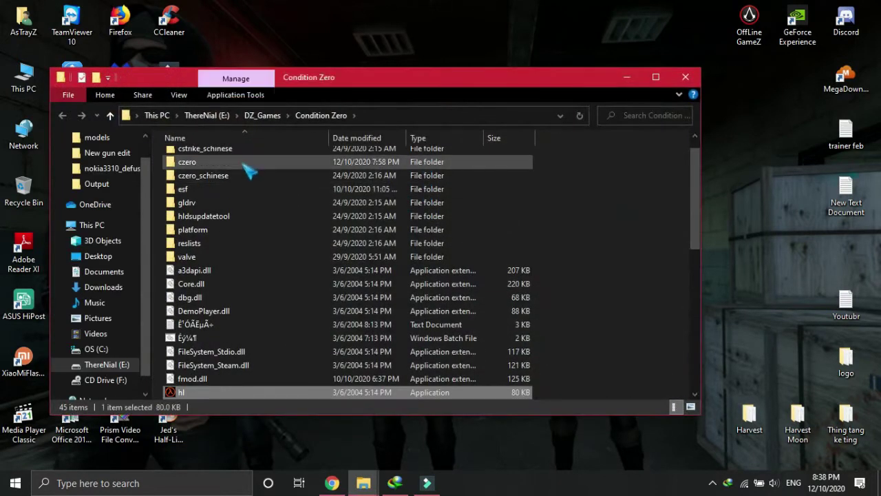
# Step: Open the models folder inside the game's czero folder and bring the v_ weapon model files into view
pyautogui.doubleClick(242, 164)
pyautogui.moveTo(364, 83); pyautogui.dragTo(489, 78)
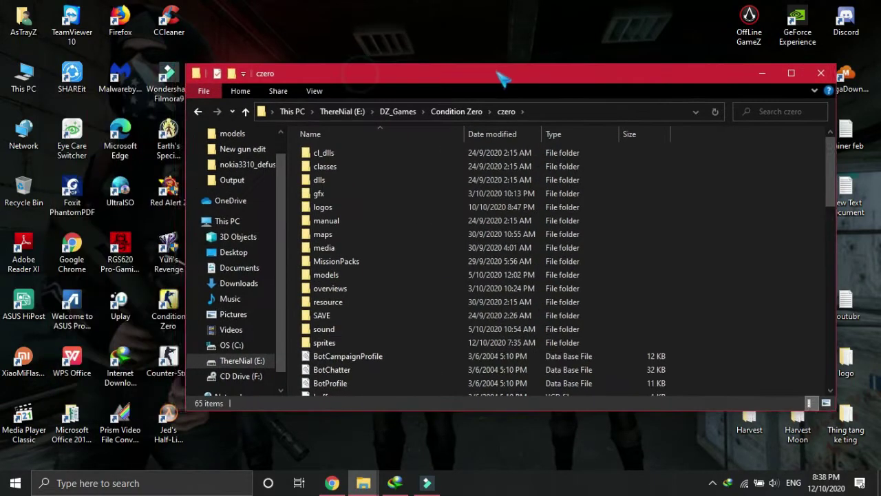
pyautogui.click(344, 276)
pyautogui.click(331, 276)
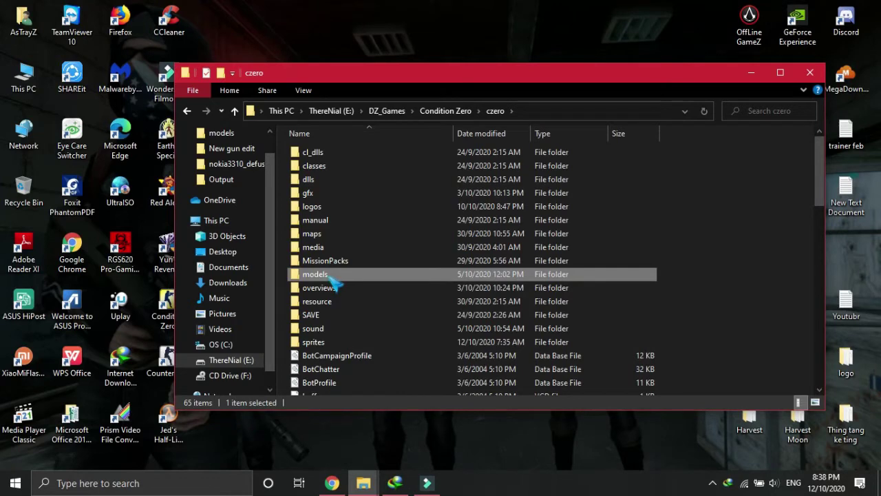
pyautogui.doubleClick(331, 276)
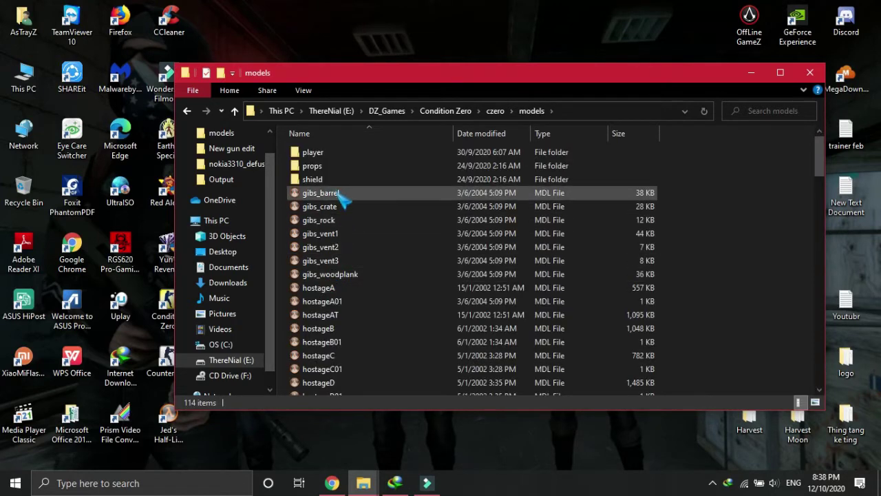
pyautogui.scroll(-4, 334, 203)
pyautogui.scroll(-12, 342, 216)
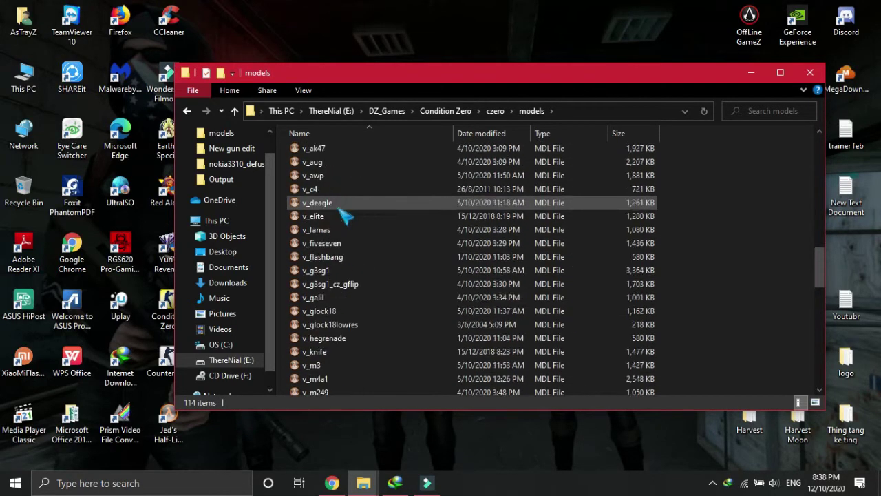
# Step: Copy v_fiveseven from the New gun edit folder into the game's models folder, replacing the existing file
pyautogui.moveTo(332, 483)
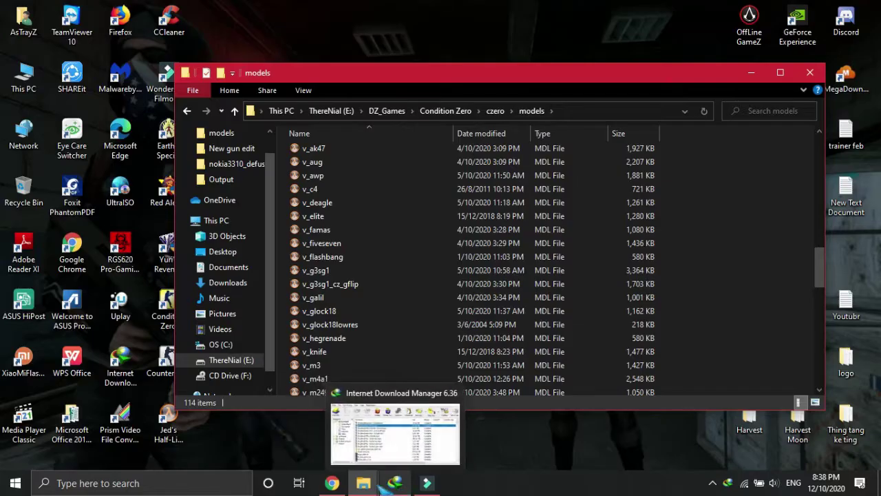
pyautogui.moveTo(363, 482)
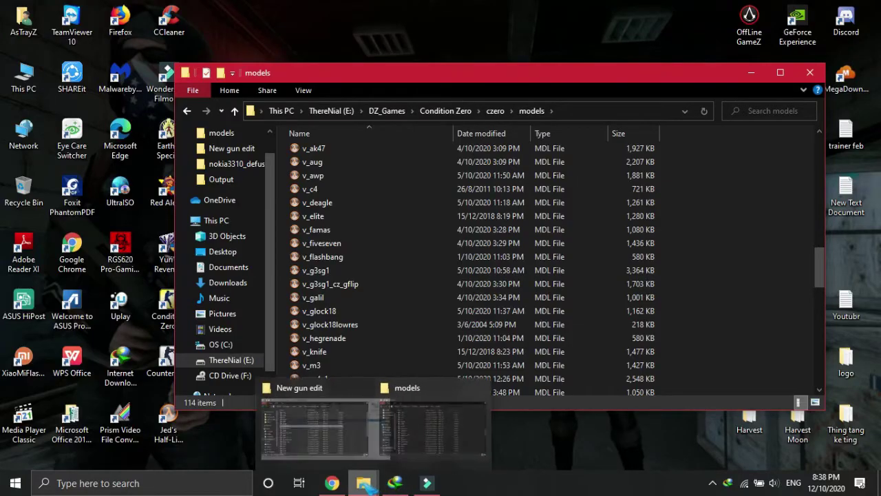
pyautogui.click(326, 418)
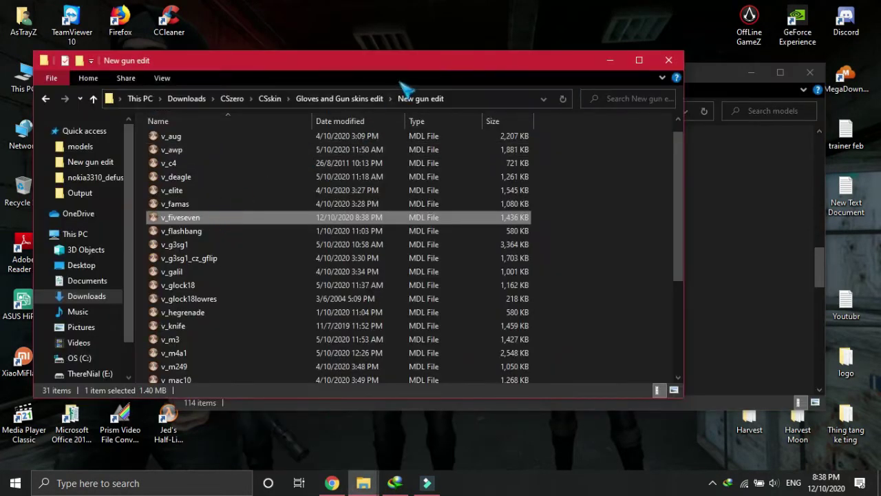
pyautogui.moveTo(422, 69); pyautogui.dragTo(397, 53)
pyautogui.moveTo(195, 207); pyautogui.dragTo(739, 287)
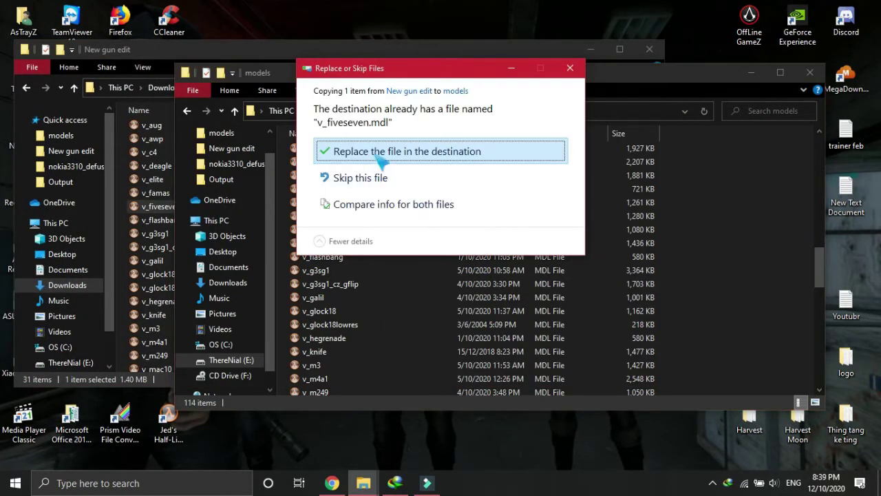
pyautogui.click(378, 155)
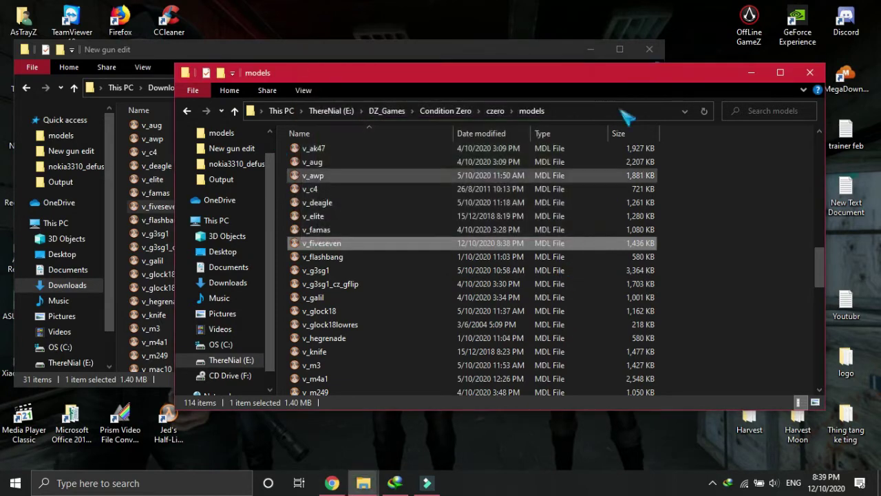
# Step: Minimize the New gun edit window, move the models window clear of the desktop shortcuts, and launch Condition Zero
pyautogui.click(606, 60)
pyautogui.click(590, 49)
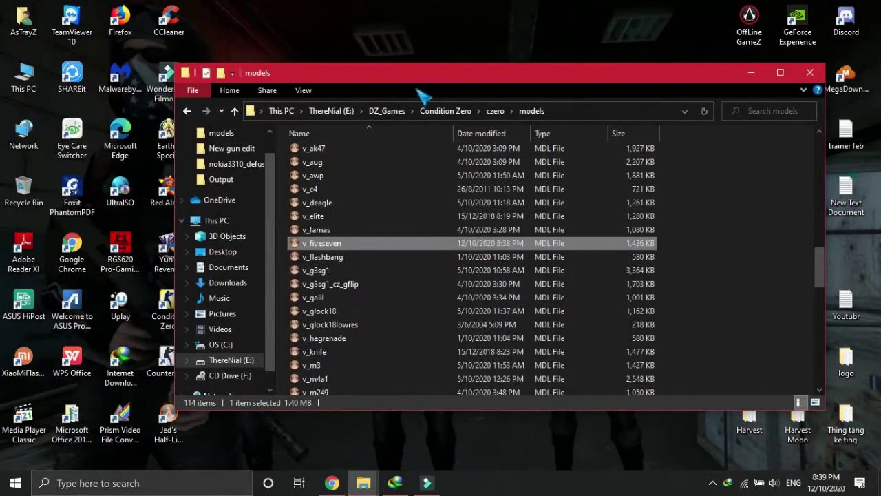
pyautogui.moveTo(433, 79); pyautogui.dragTo(474, 78)
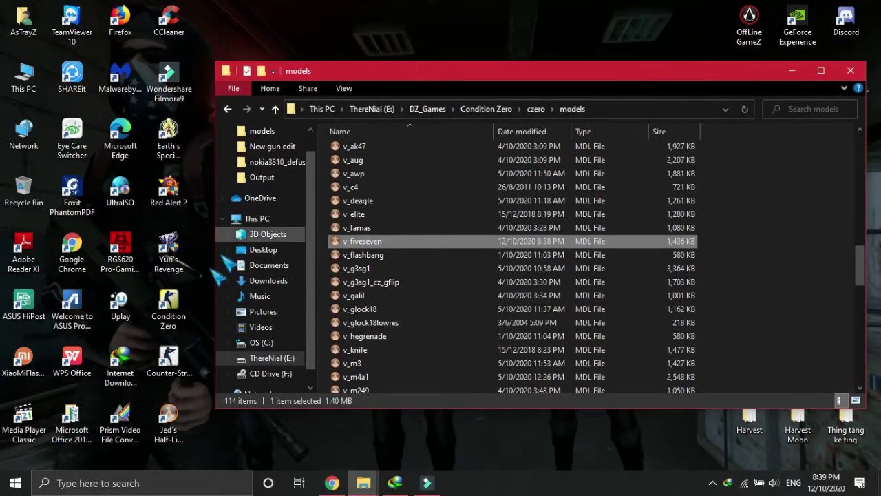
pyautogui.doubleClick(168, 319)
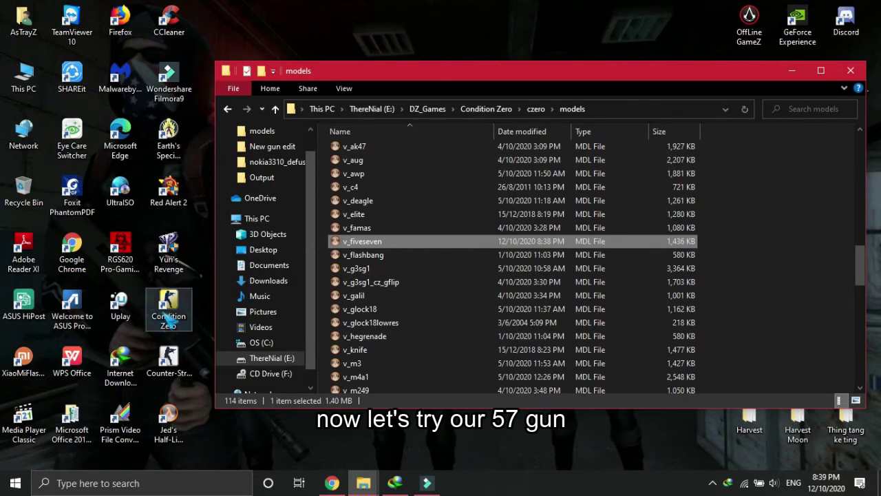
pyautogui.doubleClick(169, 319)
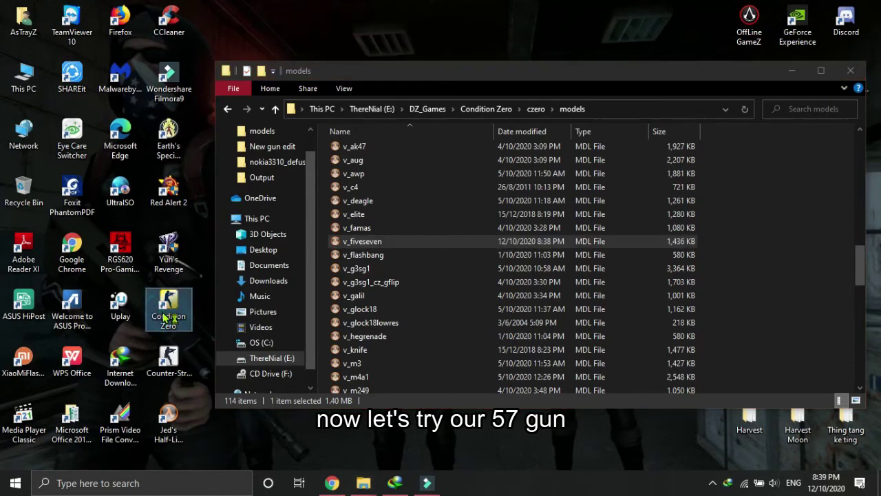